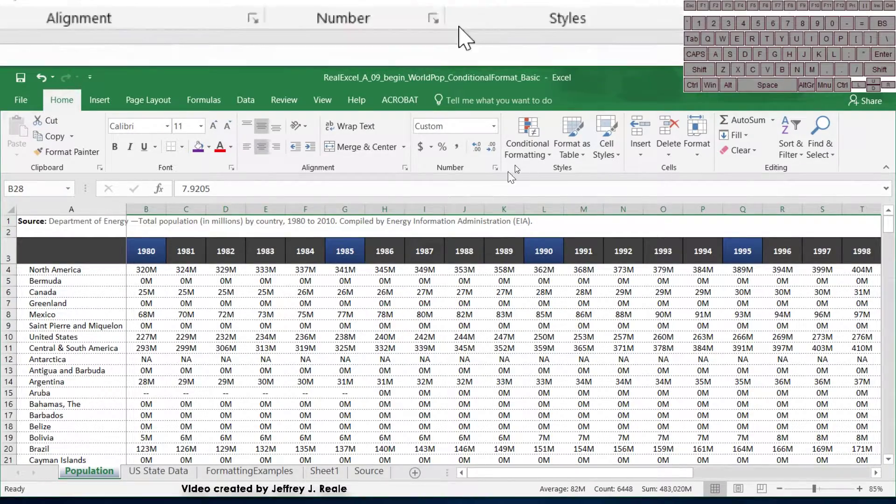
Apply the Green-Yellow-Red color scale to all 1980 to 2010 population values in B4:AF235.
click(225, 314)
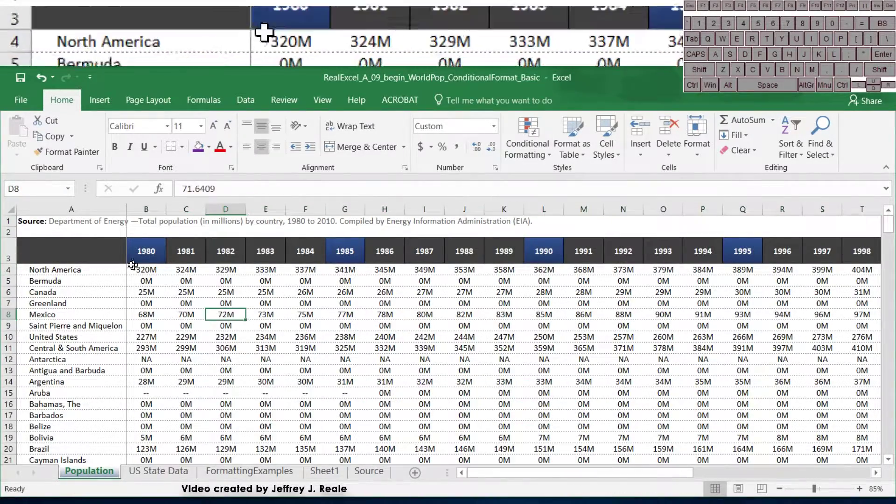
click(136, 254)
key(Down)
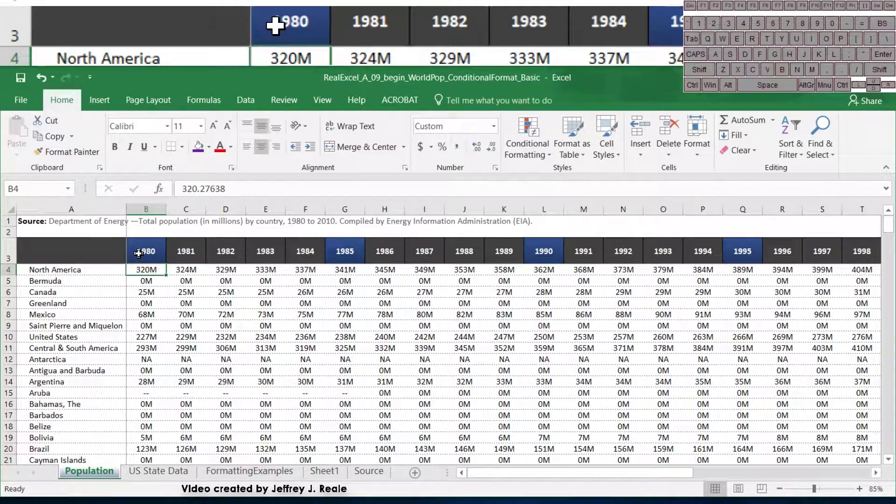
key(ctrl+shift+Right)
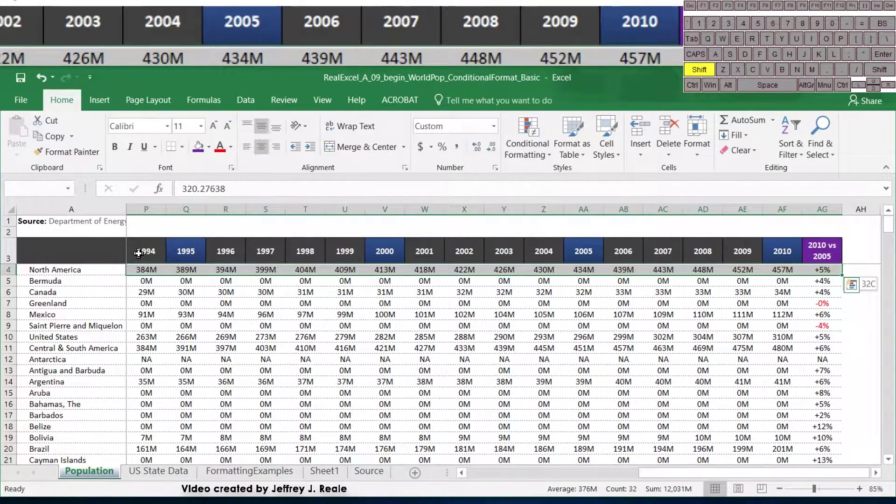
key(shift+Left)
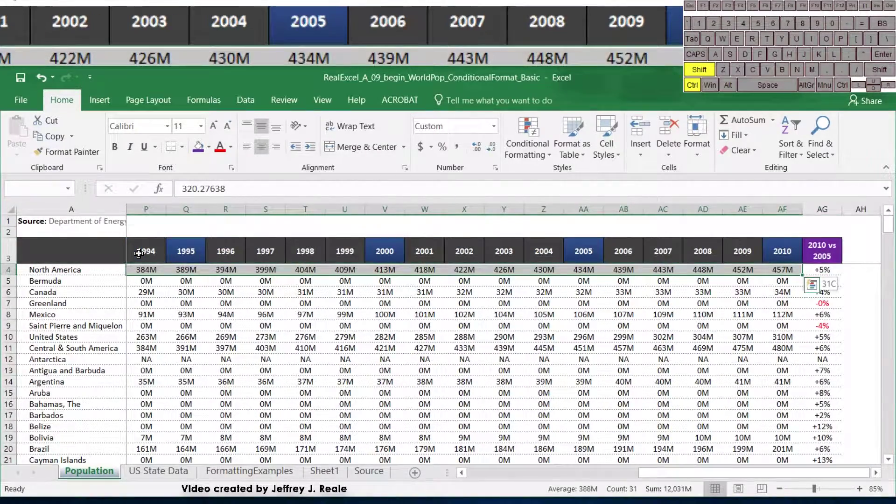
key(ctrl+shift+Down)
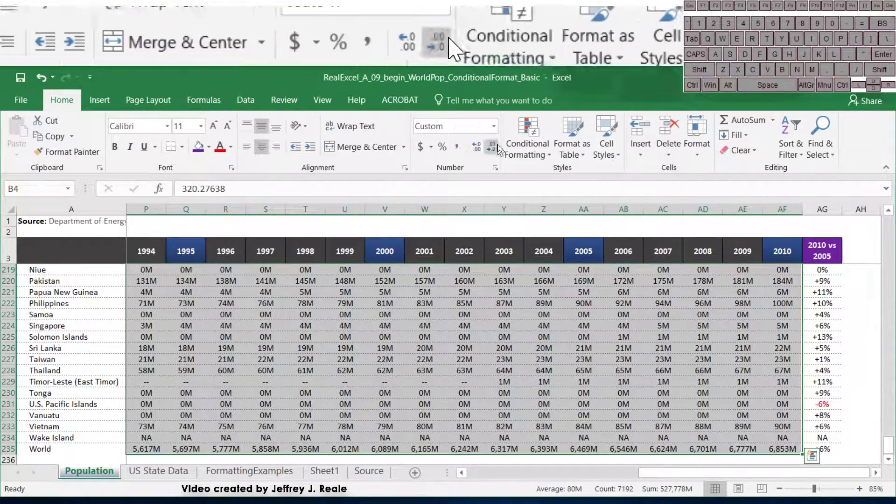
click(528, 144)
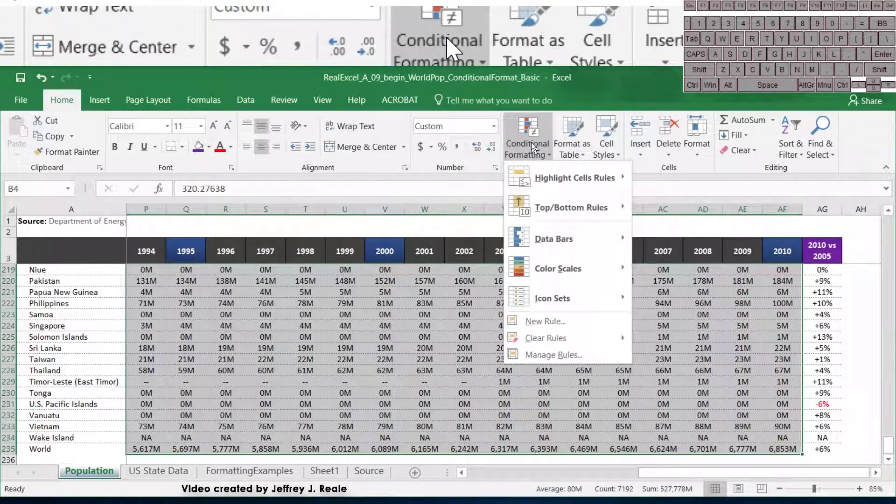
mouse_move(545, 187)
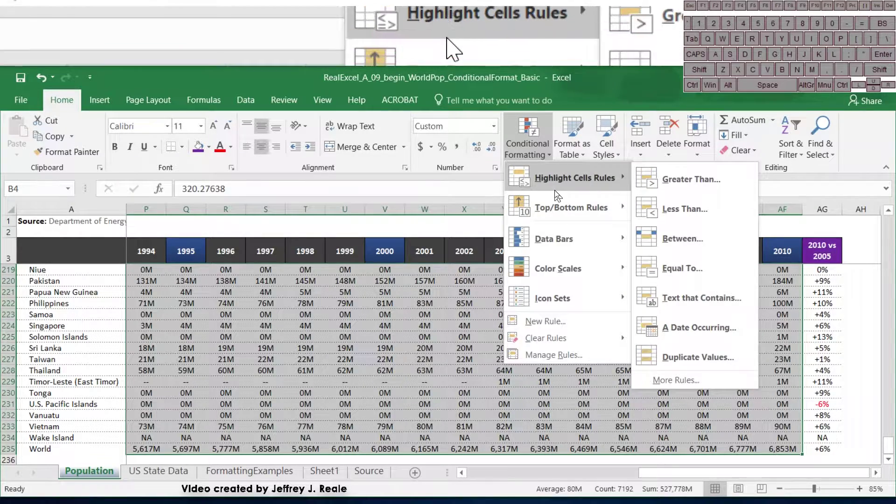
mouse_move(575, 272)
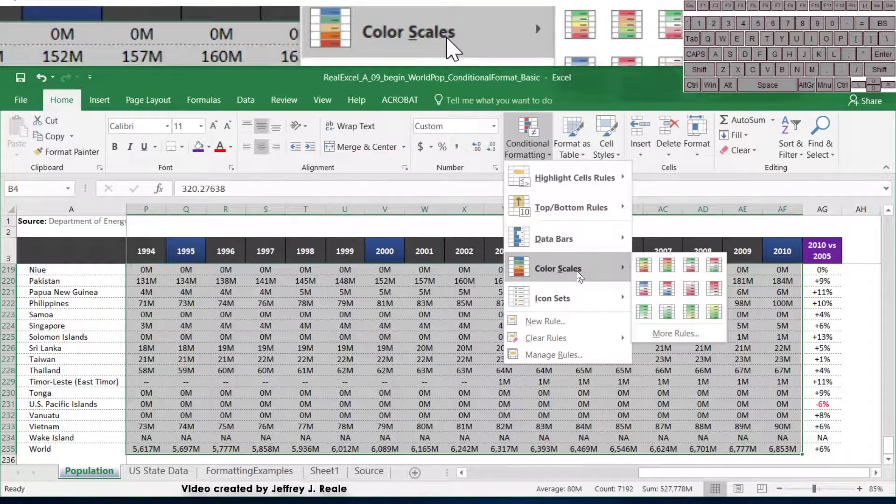
click(640, 265)
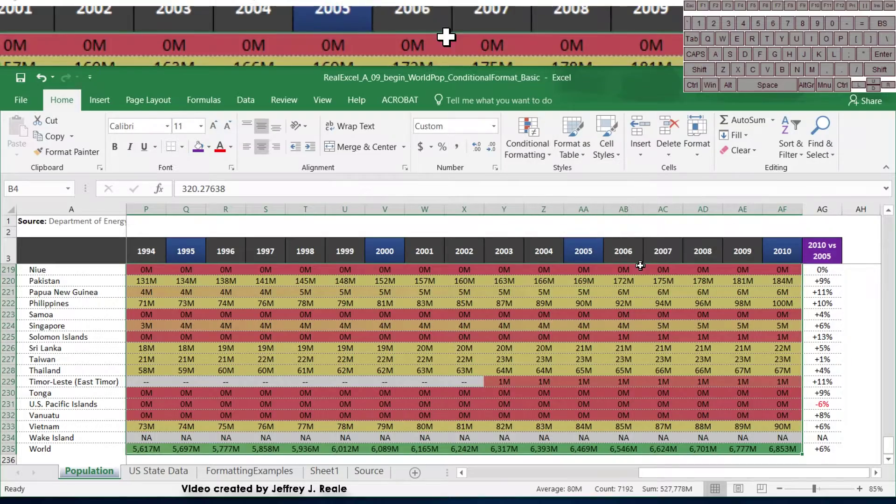
Examine the color scale across the population table, including the World and Asia & Oceania rows.
scroll(317, 385, left, 1)
scroll(319, 385, left, 13)
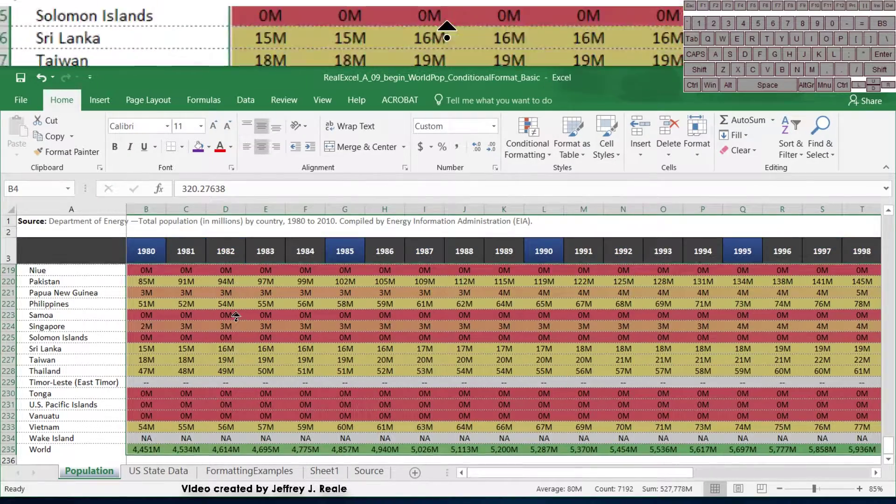
scroll(227, 314, up, 20)
scroll(211, 270, down, 18)
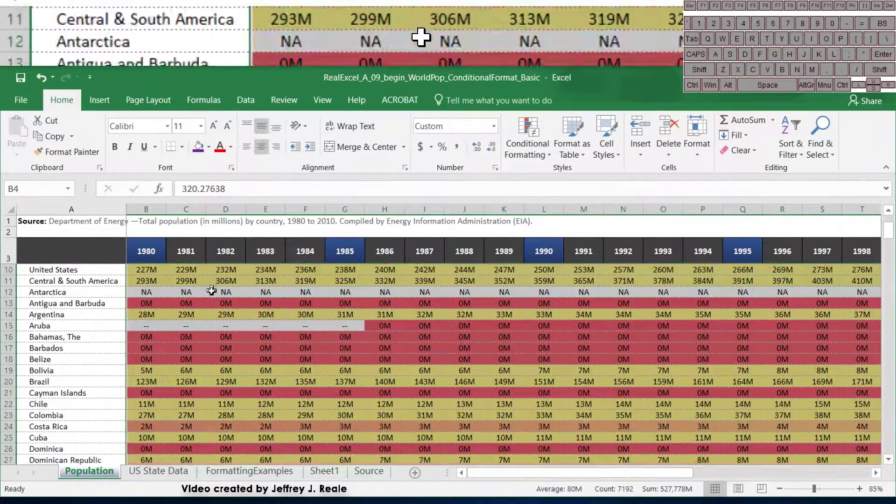
scroll(207, 305, down, 20)
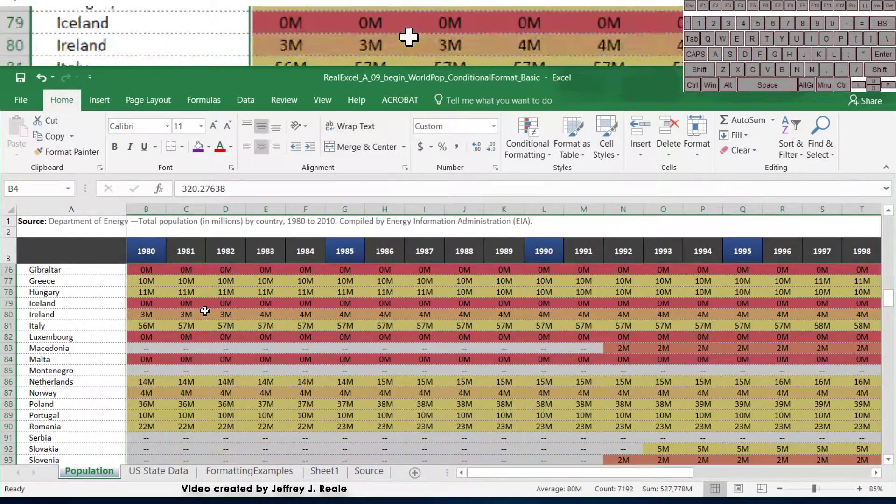
scroll(168, 355, down, 20)
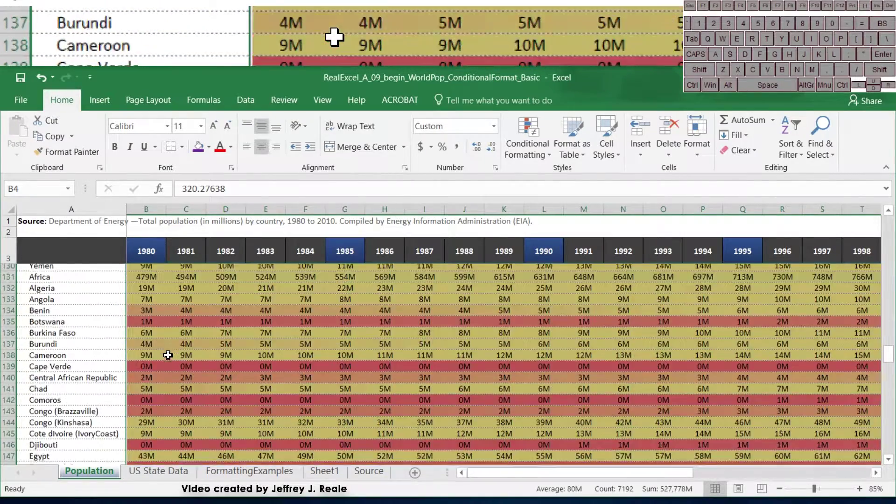
scroll(167, 355, down, 11)
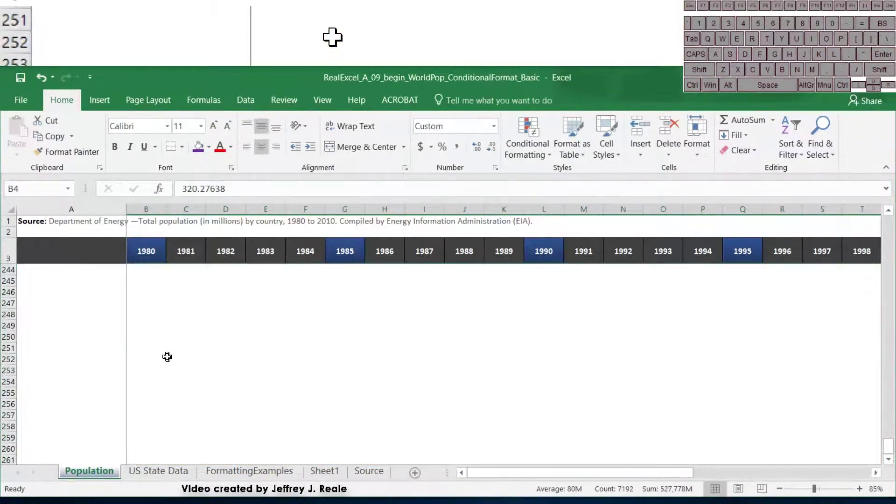
scroll(168, 359, up, 6)
click(149, 370)
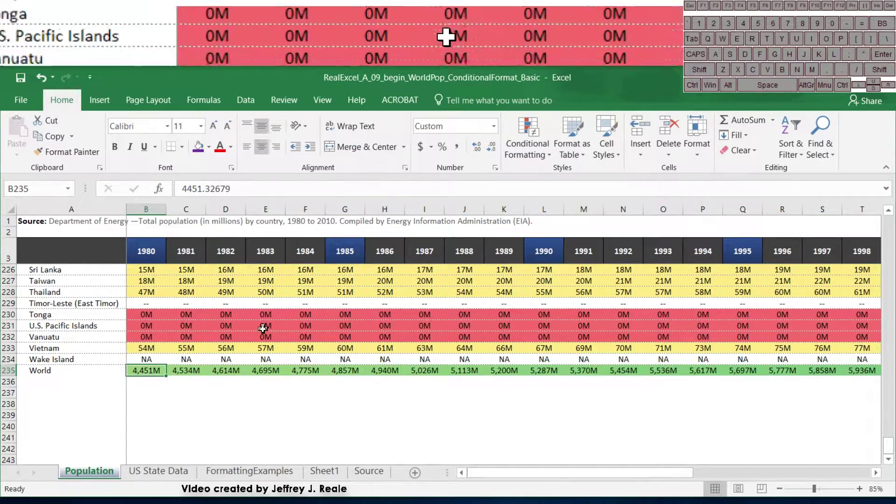
scroll(270, 341, up, 13)
scroll(664, 349, right, 1)
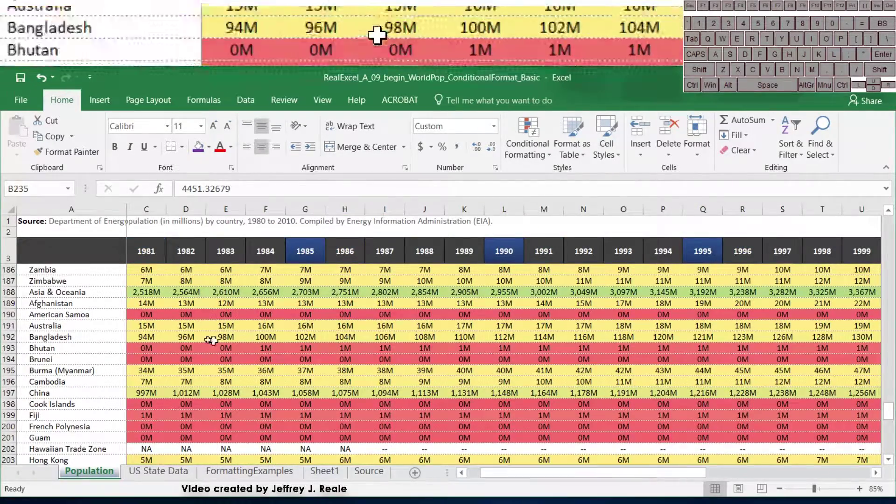
click(186, 291)
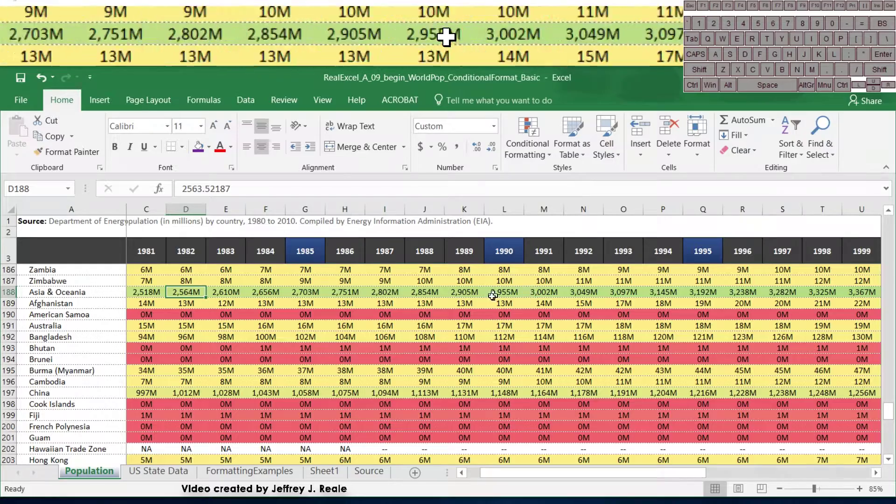
Sort the population table by the 2010 column in descending order.
scroll(592, 334, up, 1)
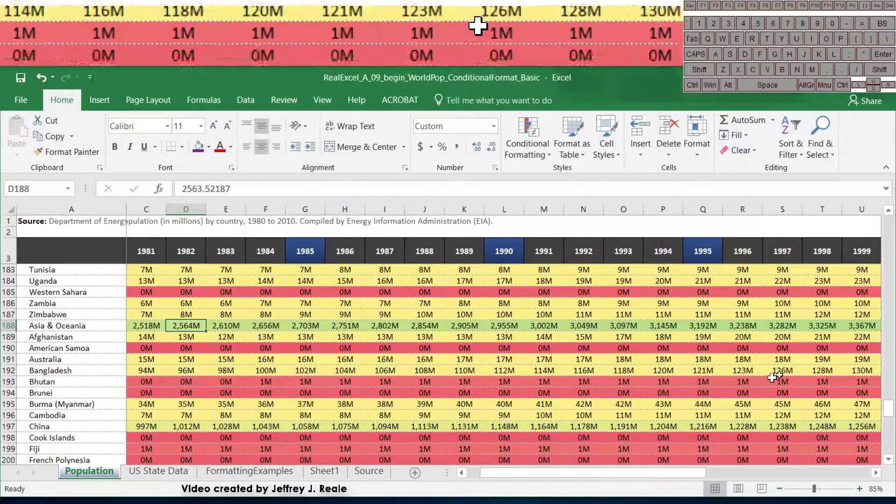
middle_click(804, 366)
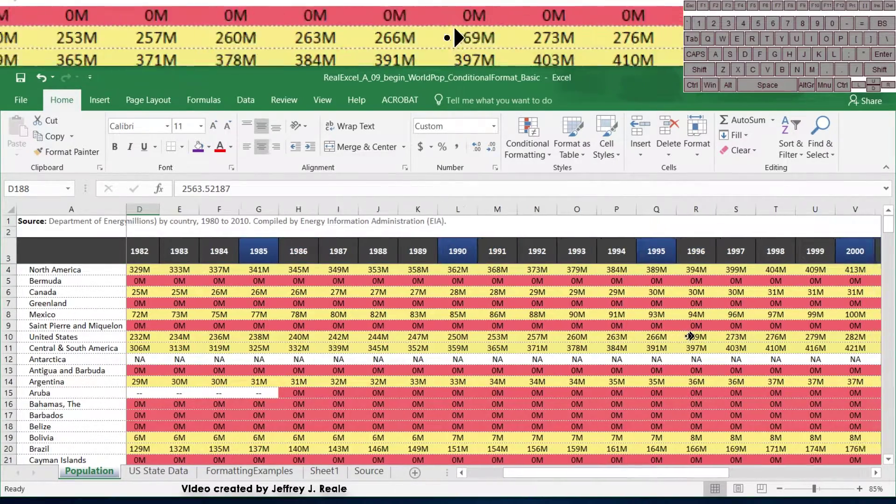
scroll(562, 310, right, 4)
scroll(562, 311, right, 4)
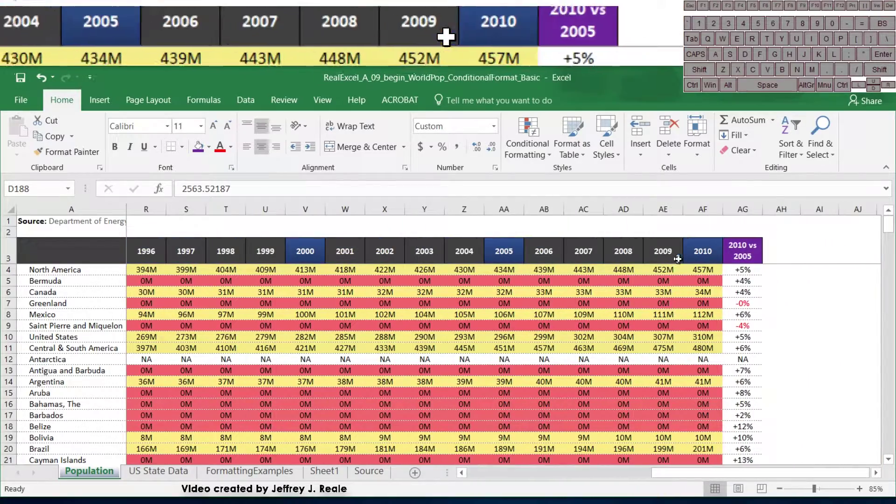
click(702, 270)
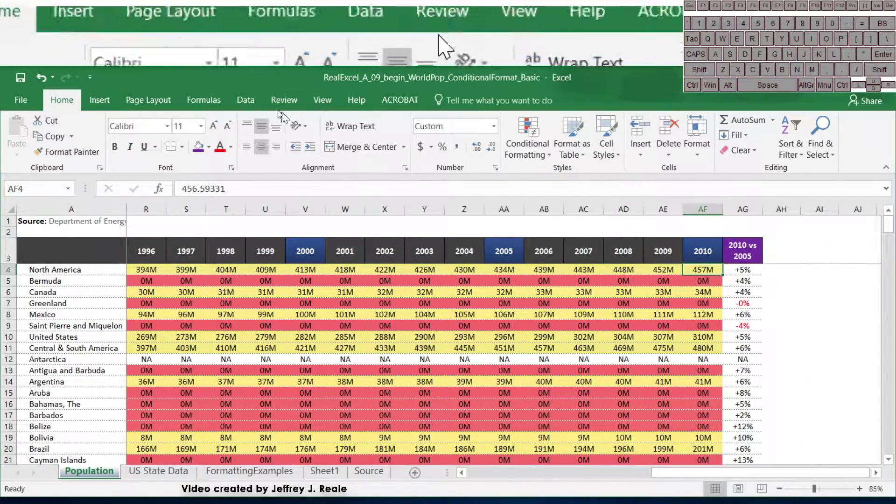
click(246, 100)
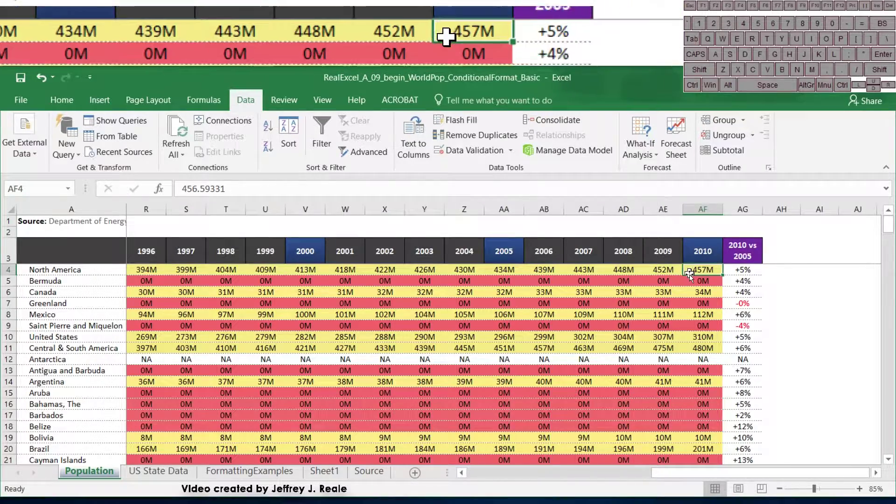
click(266, 149)
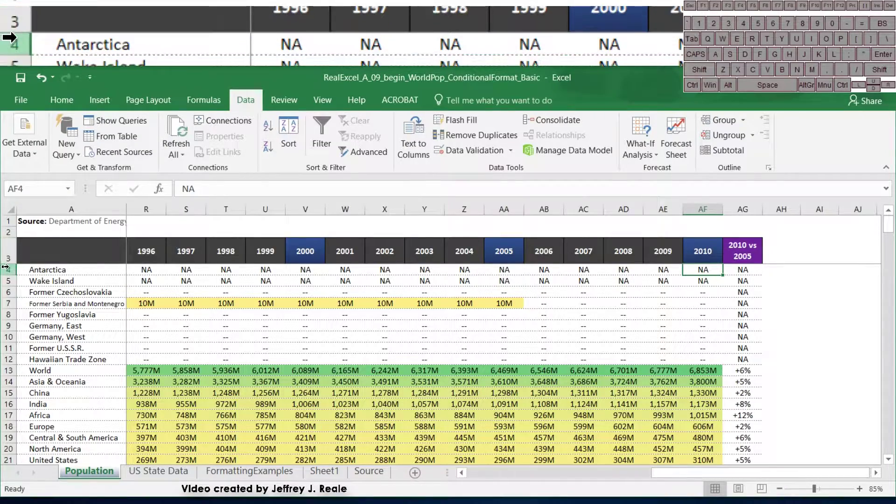
Delete rows 4 to 12, from Antarctica through Hawaiian Trade Zone, which have no 2010 figures.
drag(5, 267, 6, 360)
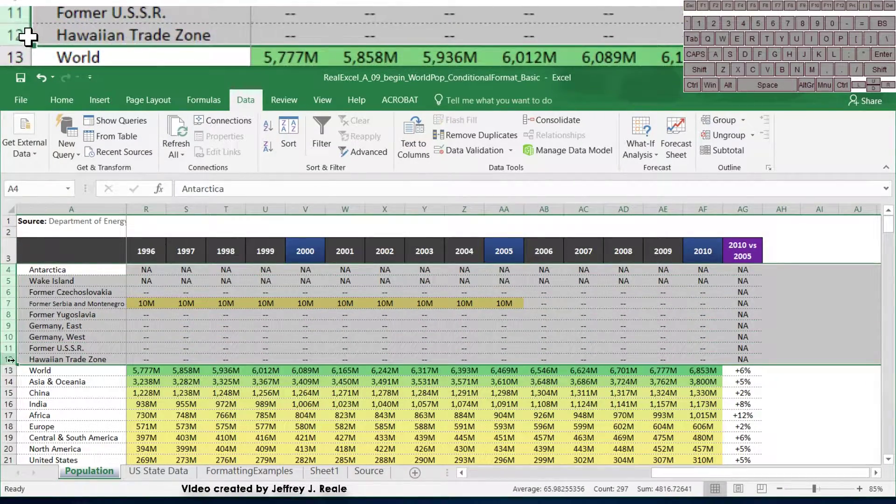
right_click(153, 318)
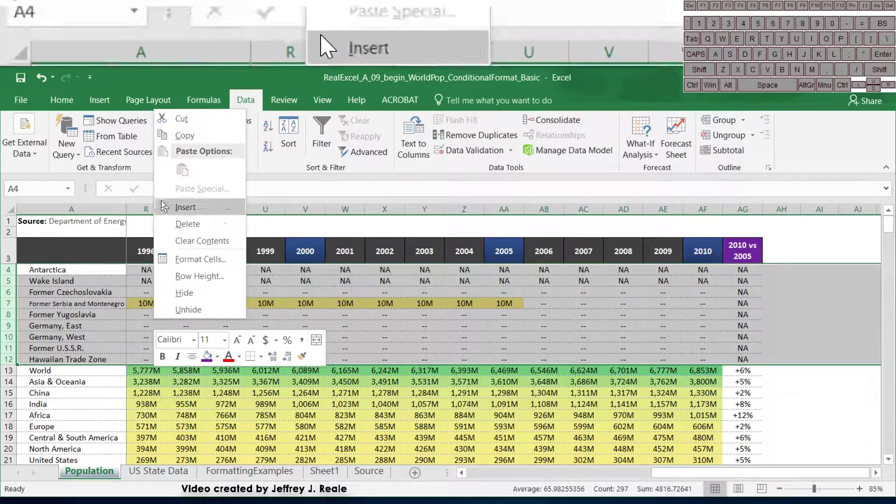
click(167, 223)
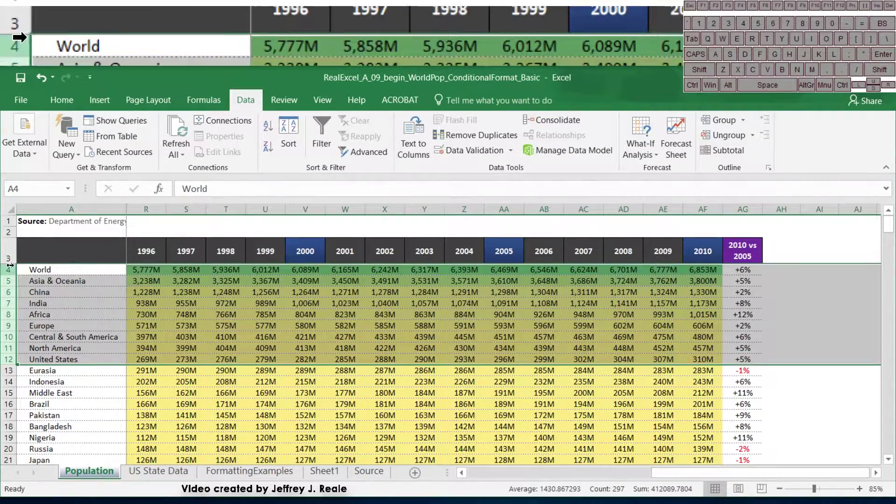
Delete the World and Asia & Oceania aggregate rows from the population table.
drag(11, 269, 11, 277)
right_click(37, 276)
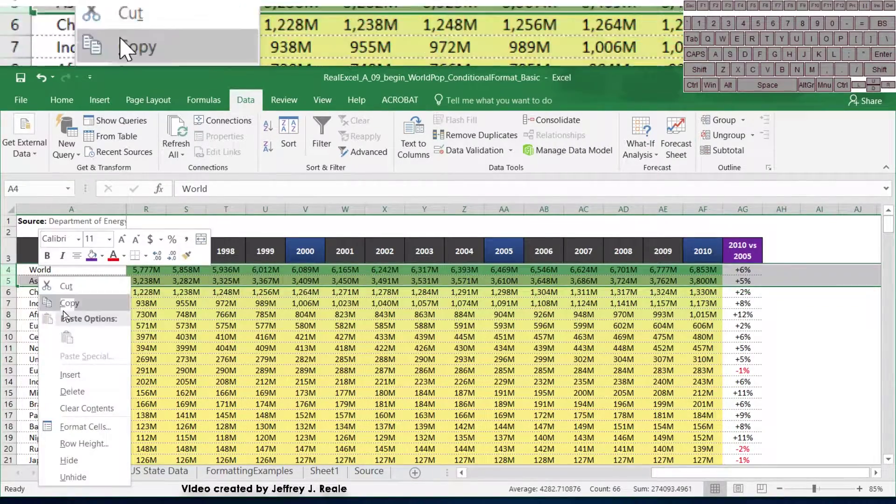
click(83, 396)
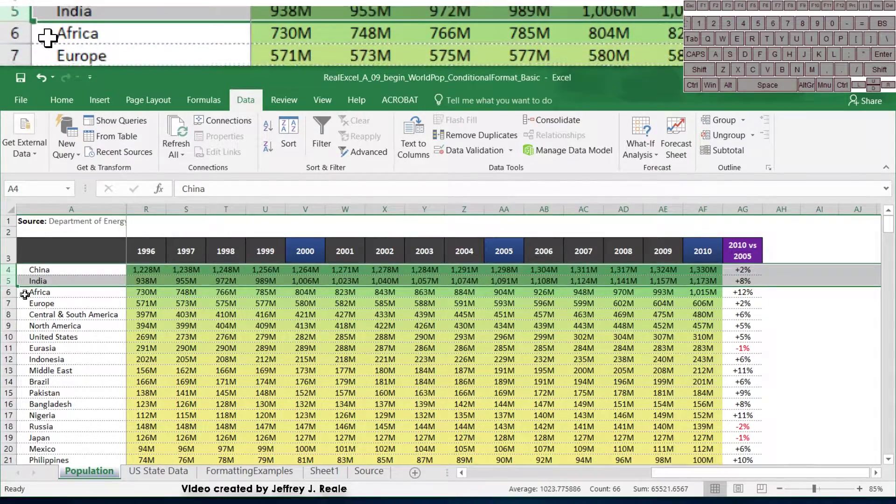
Delete the Africa aggregate row from the population table.
click(25, 294)
click(8, 314)
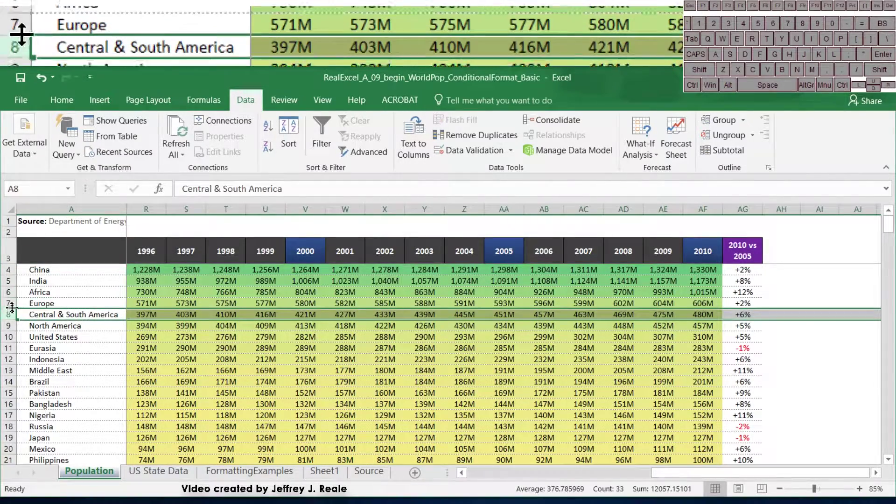
click(8, 293)
right_click(8, 295)
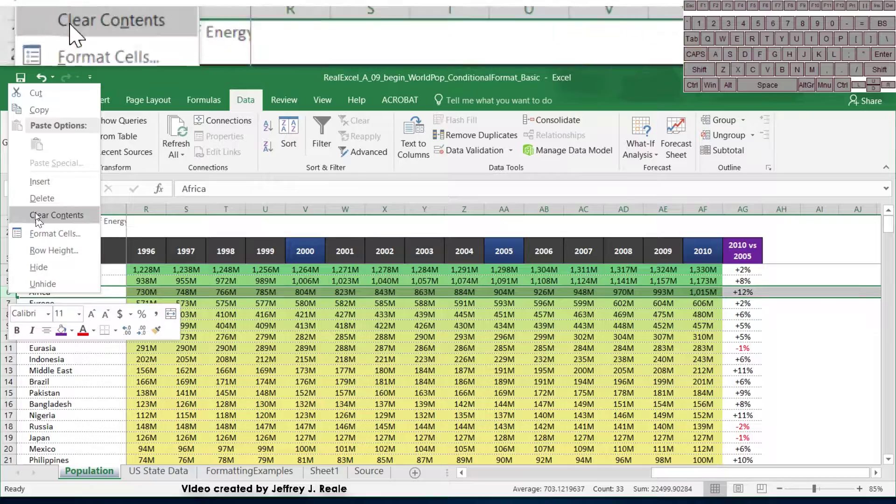
click(35, 198)
Delete the Central & South America and North America aggregate rows.
click(8, 301)
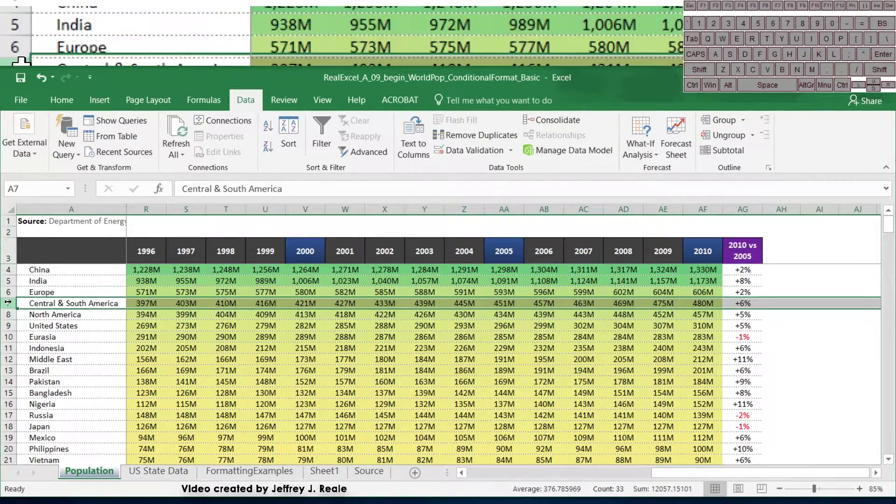
right_click(8, 301)
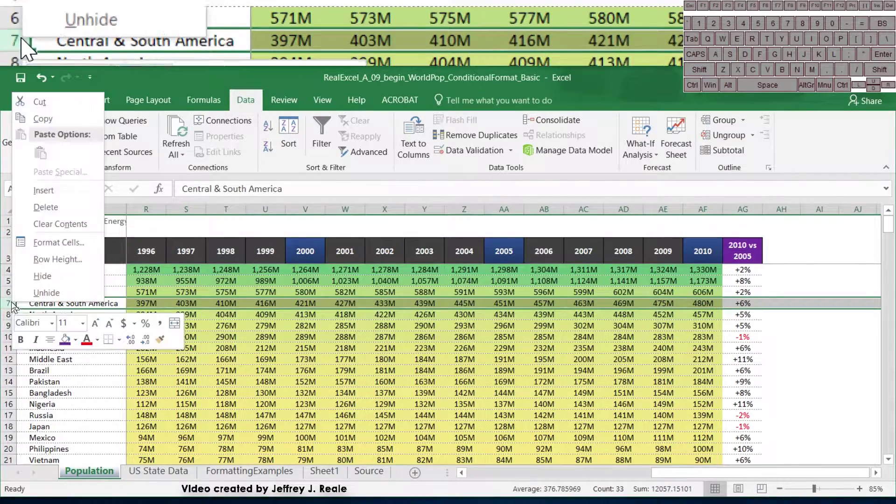
click(35, 205)
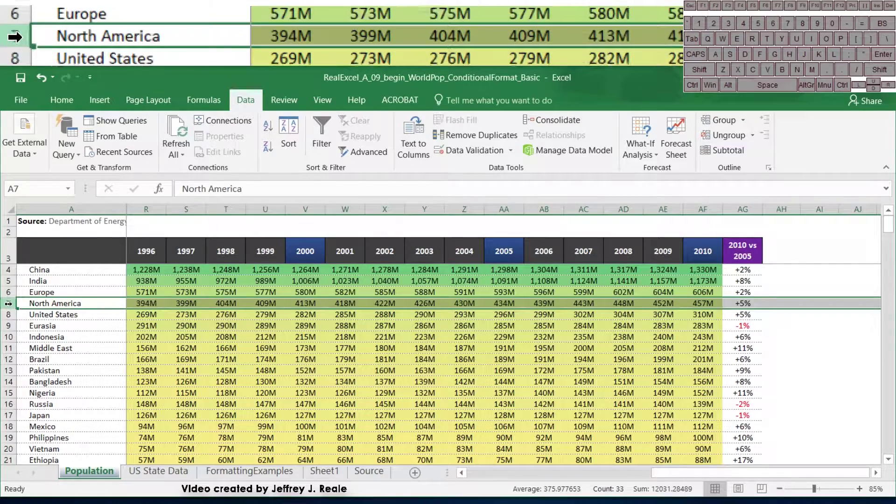
right_click(8, 303)
click(35, 205)
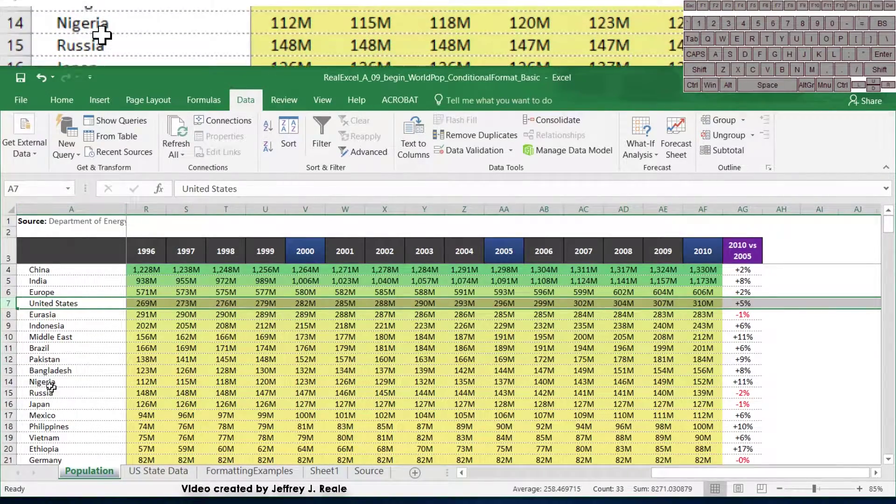
Delete the Eurasia and Middle East aggregate rows from the population table.
right_click(8, 338)
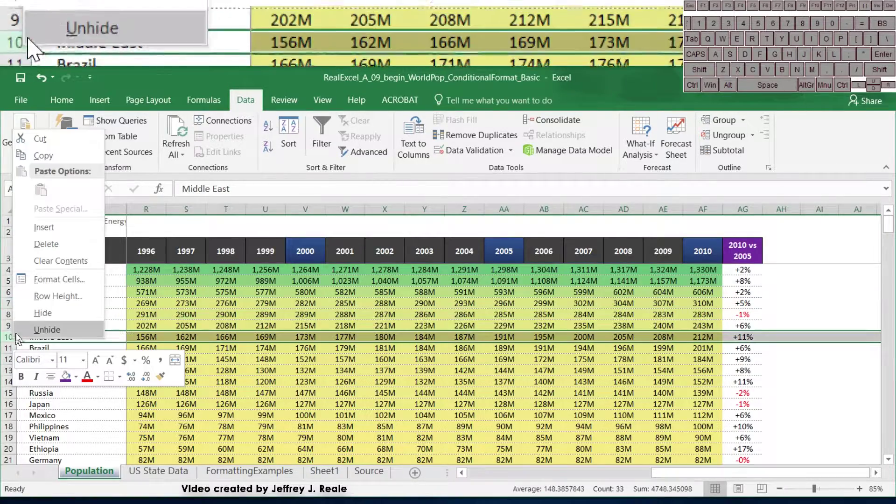
click(146, 302)
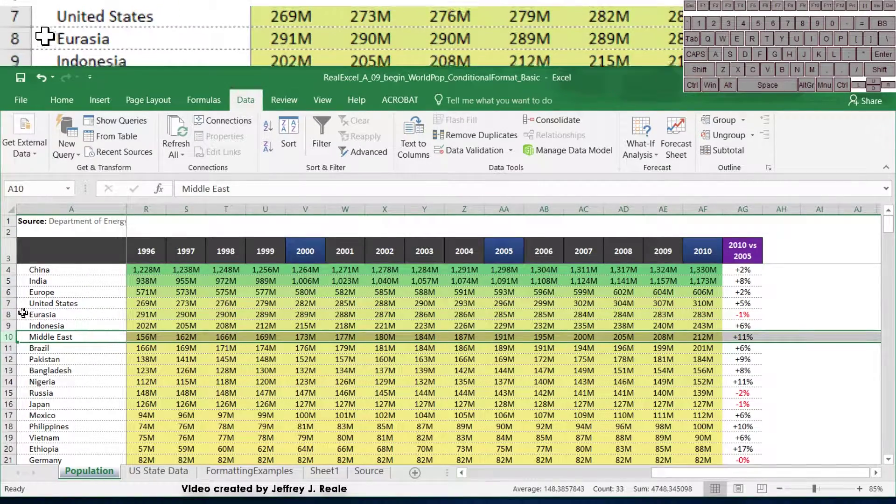
click(8, 314)
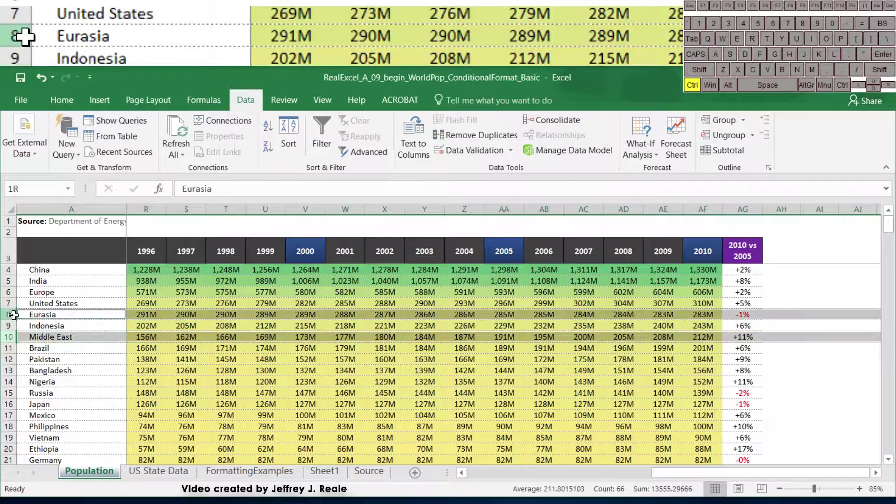
right_click(8, 314)
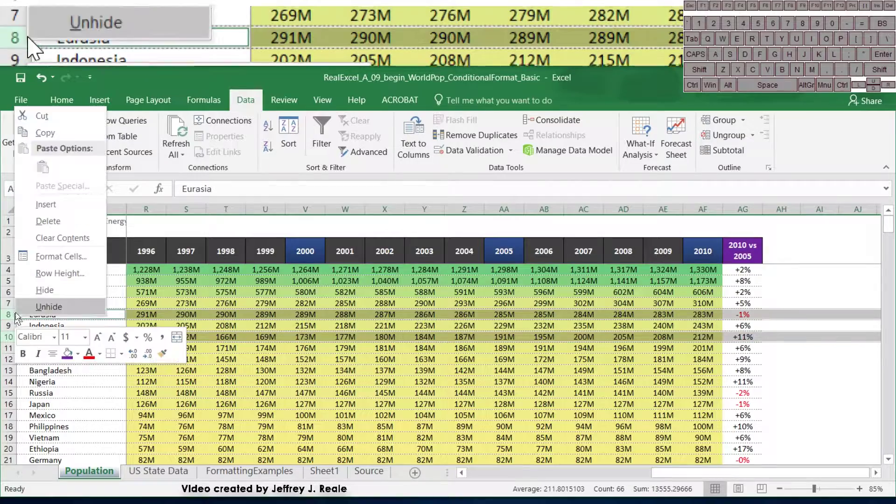
click(47, 220)
click(242, 380)
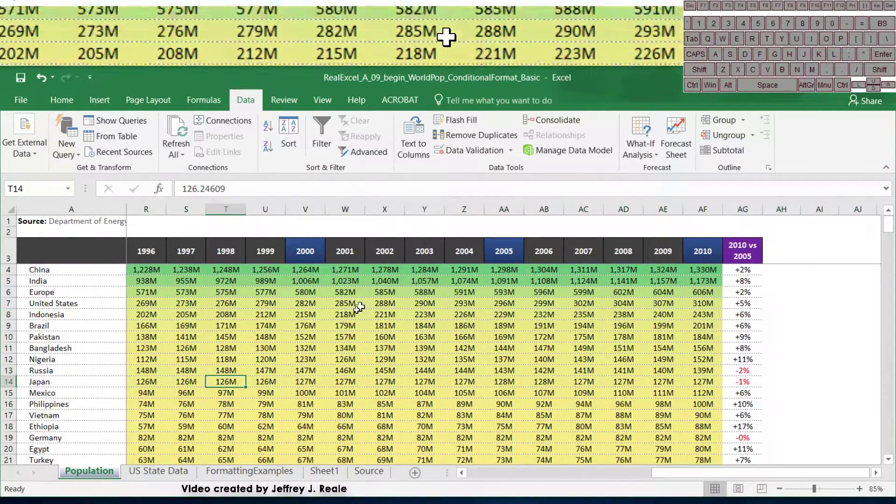
Delete the Europe aggregate row from the population table.
click(182, 281)
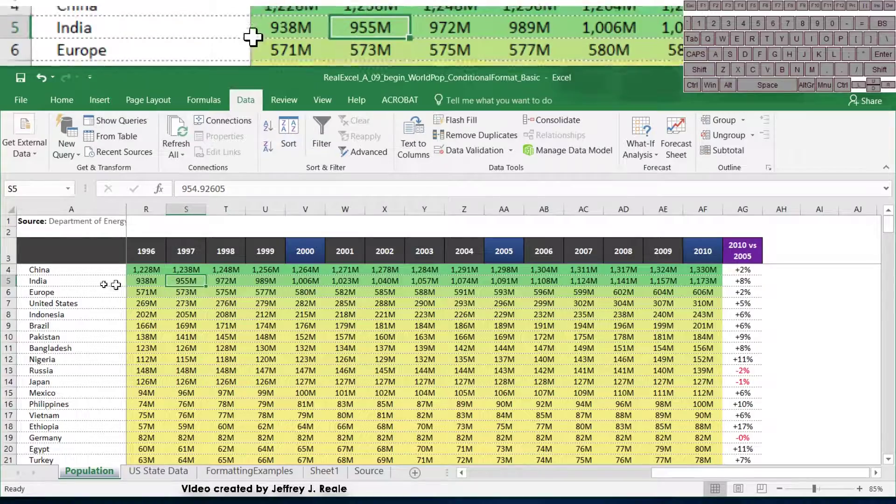
right_click(13, 293)
click(47, 198)
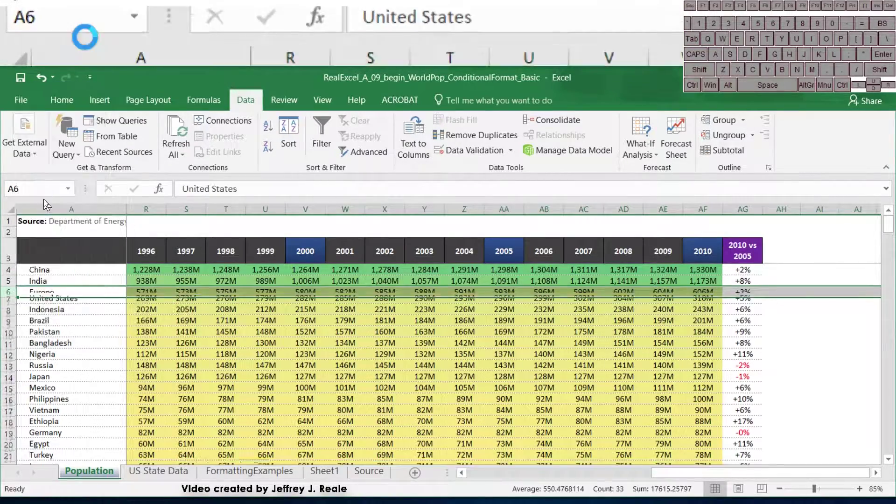
click(186, 325)
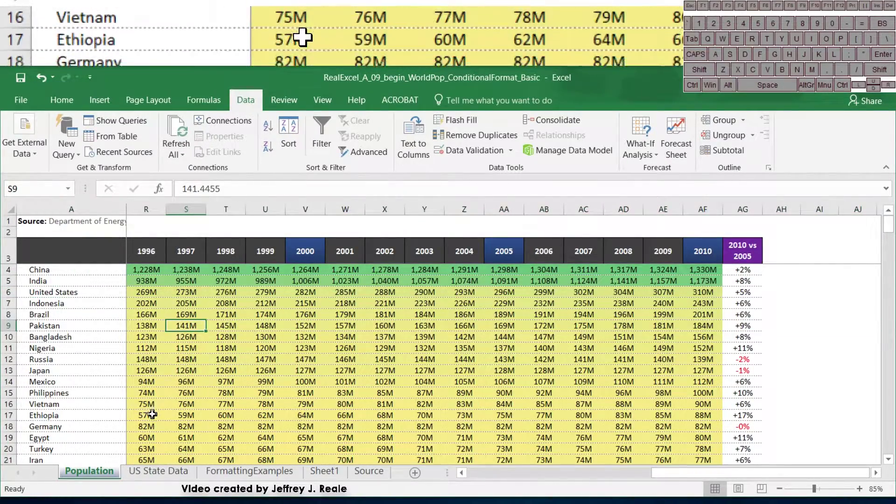
Examine how the color scale shades the populations across the years and down the full list of countries.
scroll(106, 413, down, 2)
scroll(106, 412, up, 2)
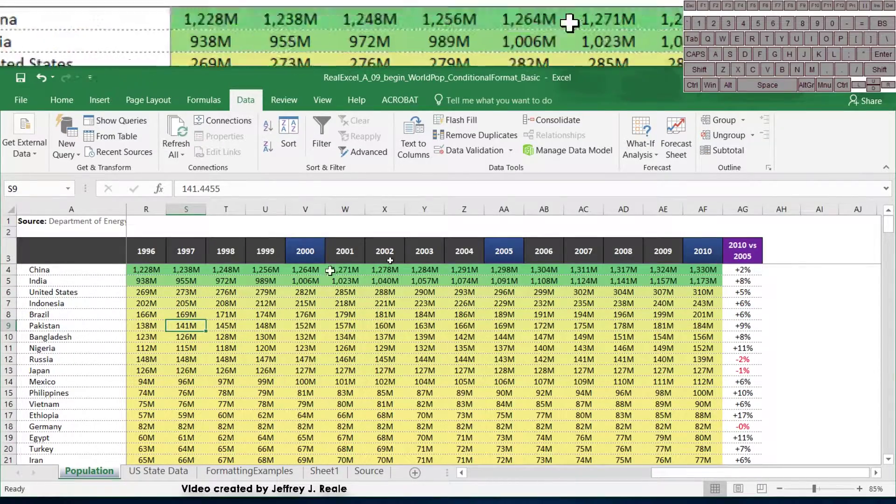
click(627, 273)
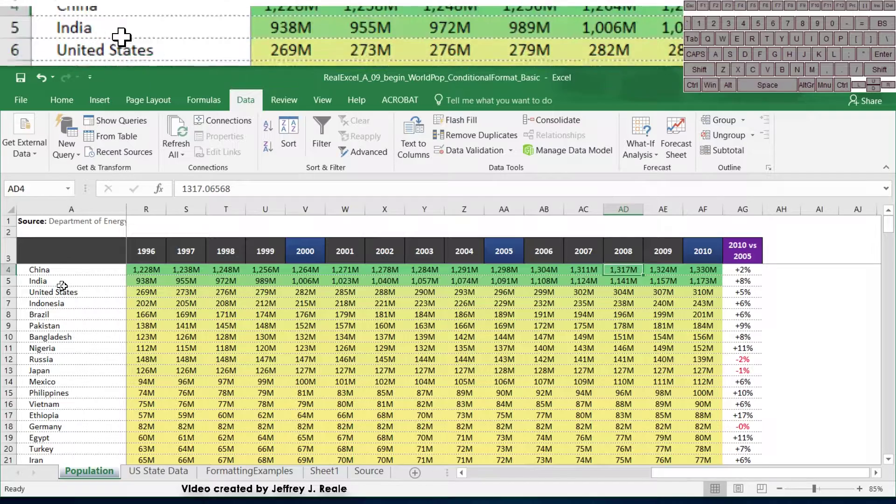
scroll(305, 299, left, 5)
scroll(304, 303, right, 5)
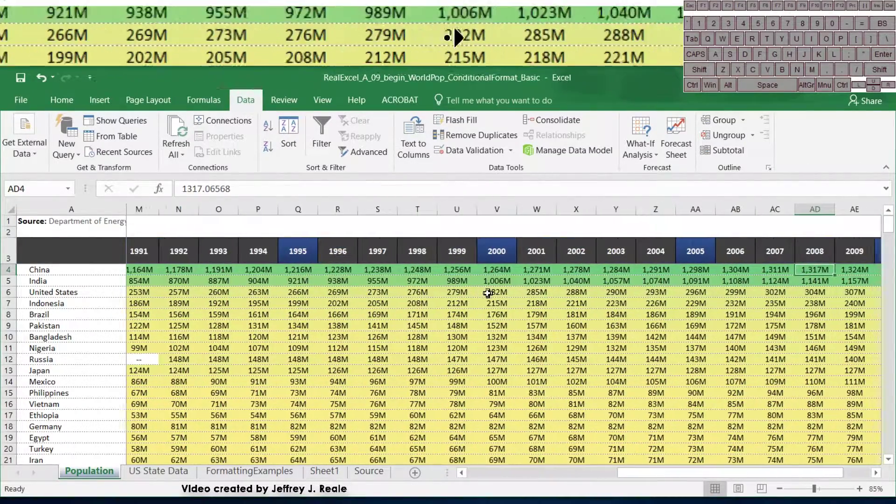
scroll(409, 294, right, 4)
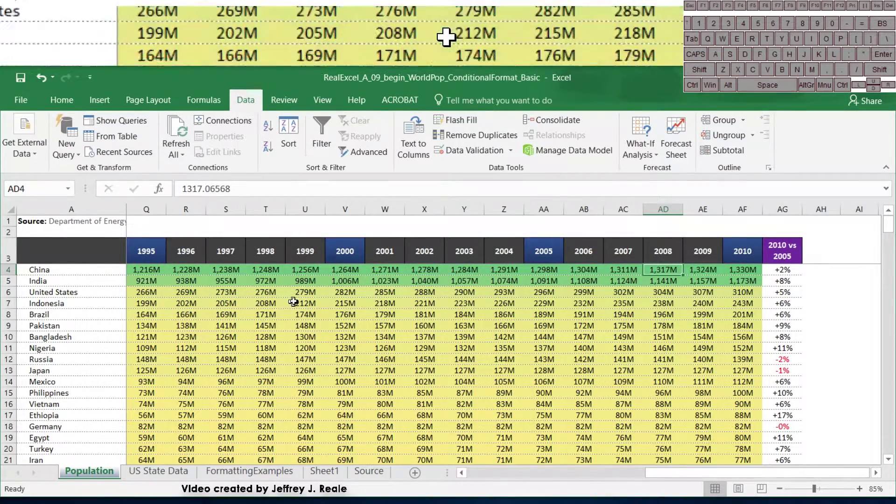
scroll(496, 359, down, 4)
scroll(495, 359, down, 20)
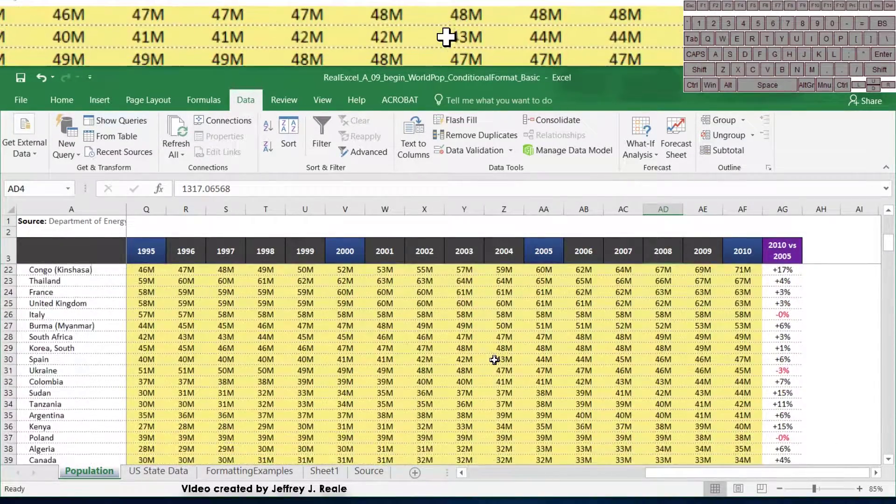
scroll(495, 361, down, 4)
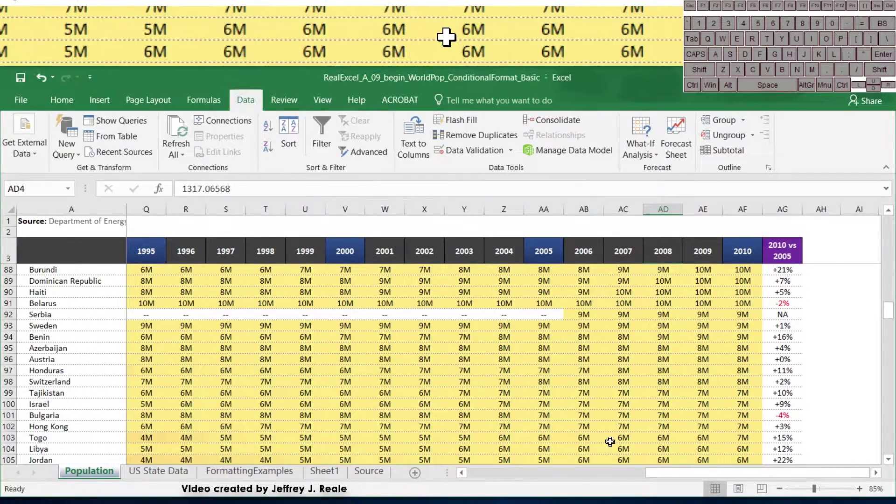
middle_click(608, 426)
middle_click(579, 287)
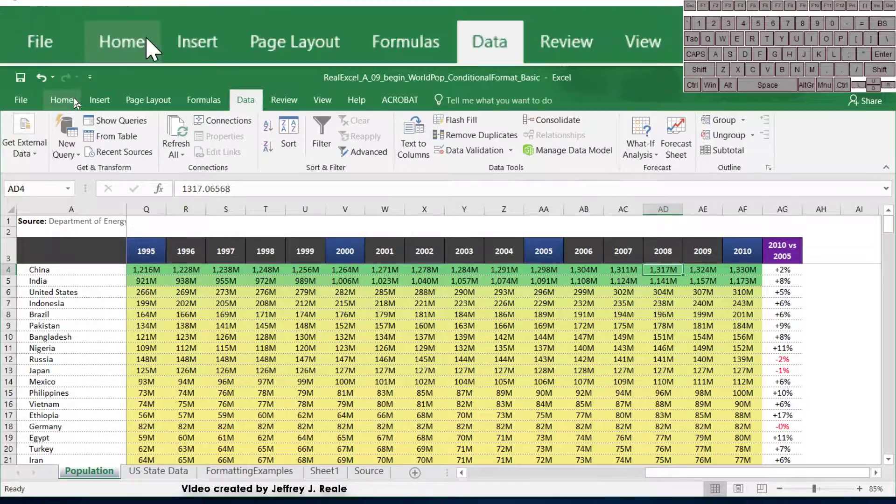
Reselect $B$4:$AF$218 as the range the Graded Color Scale rule applies to in the Conditional Formatting Rules Manager.
click(73, 99)
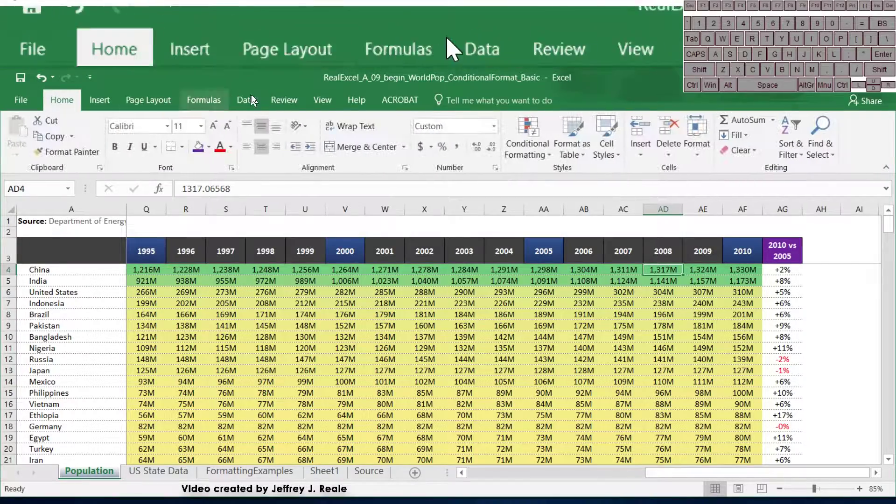
click(464, 280)
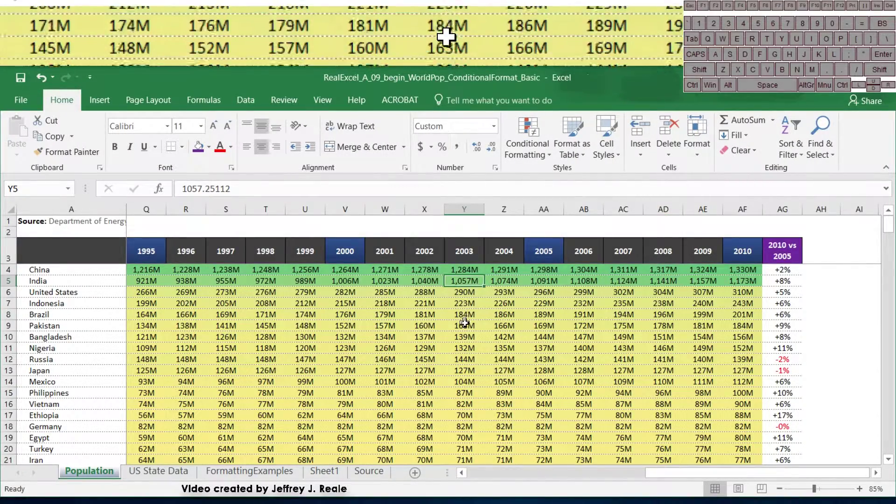
click(465, 336)
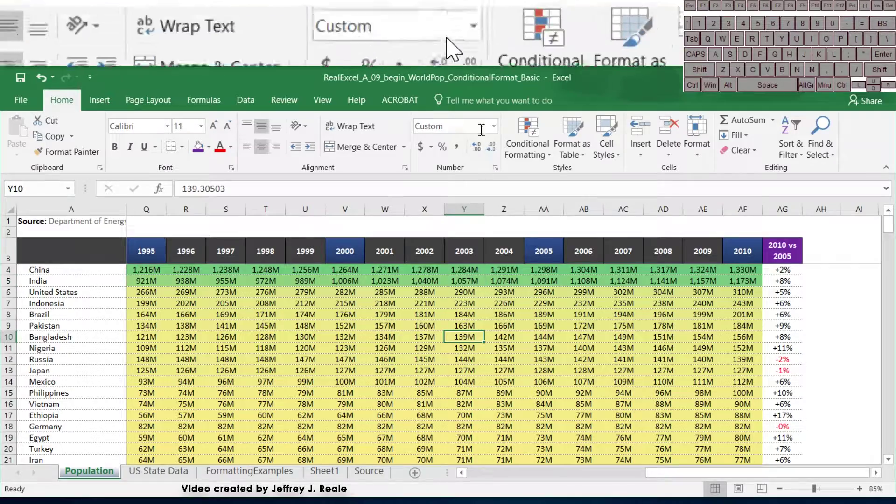
click(515, 144)
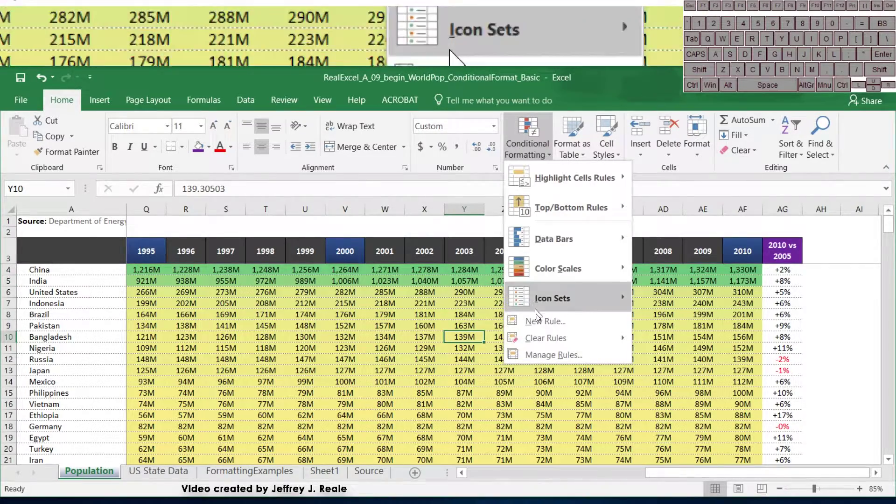
click(546, 353)
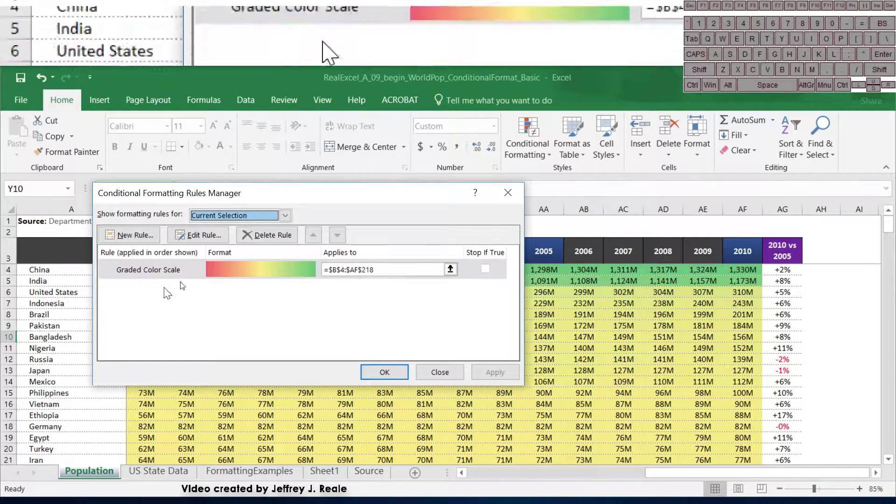
click(381, 271)
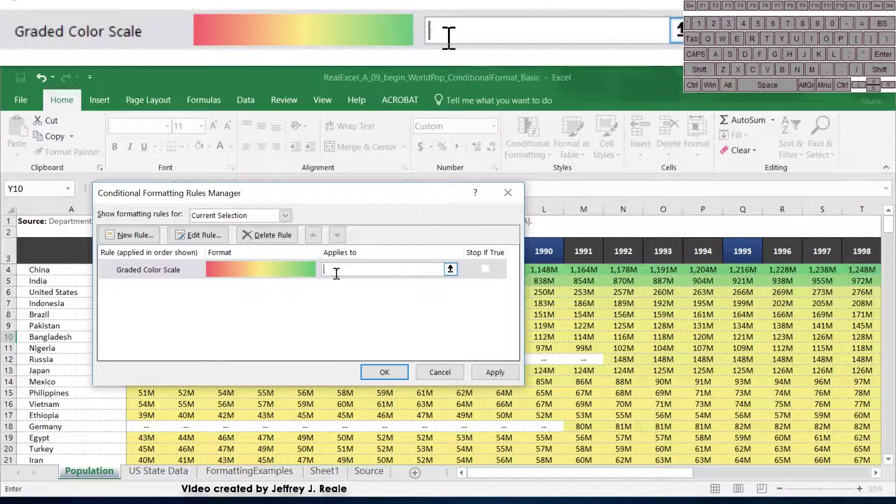
click(450, 270)
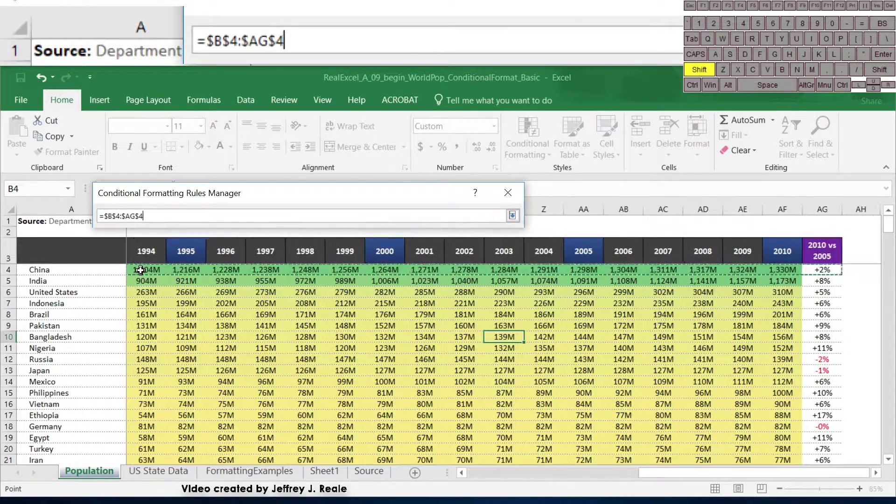
key(ctrl+shift+Down)
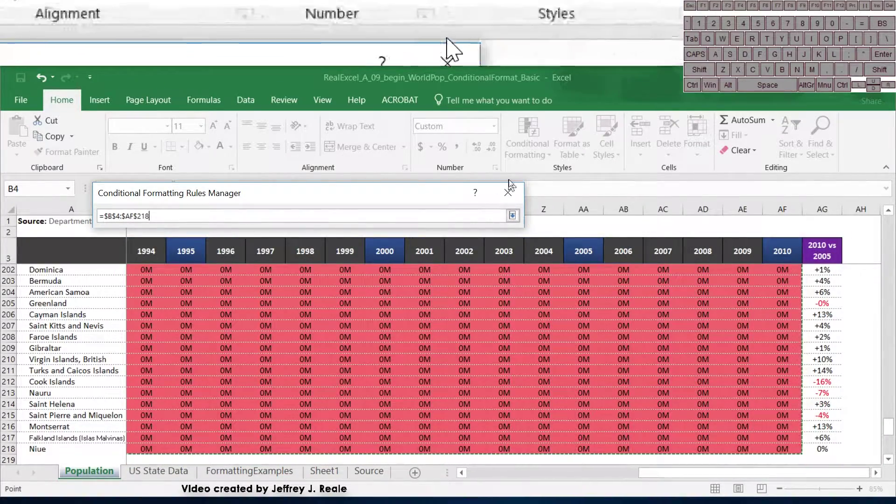
click(513, 215)
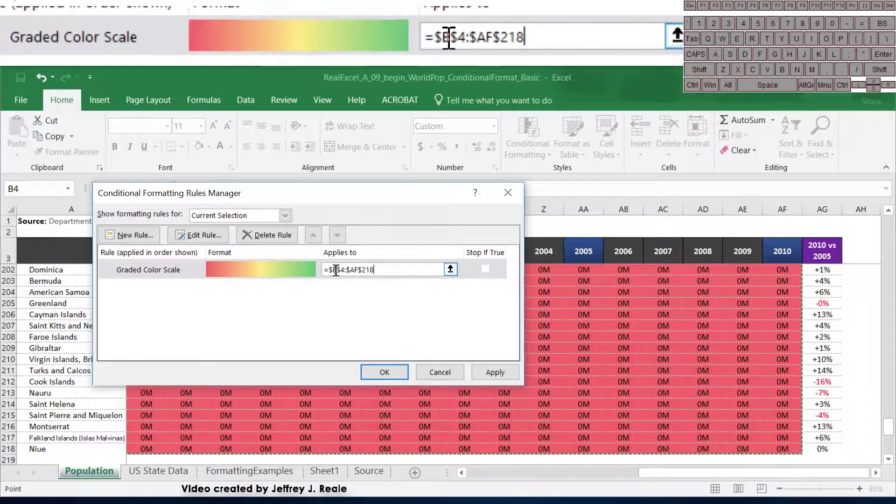
Open the Graded Color Scale rule for editing and choose 3-Color Scale as its format style.
double_click(232, 269)
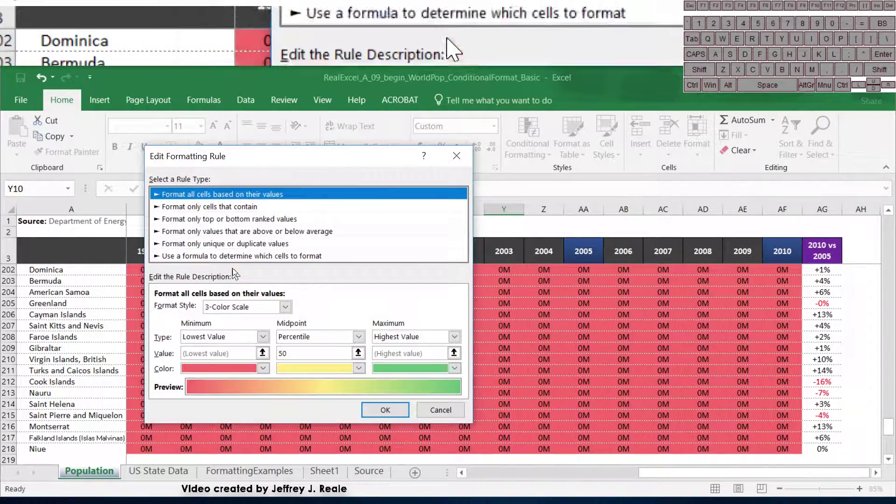
drag(269, 161, 418, 162)
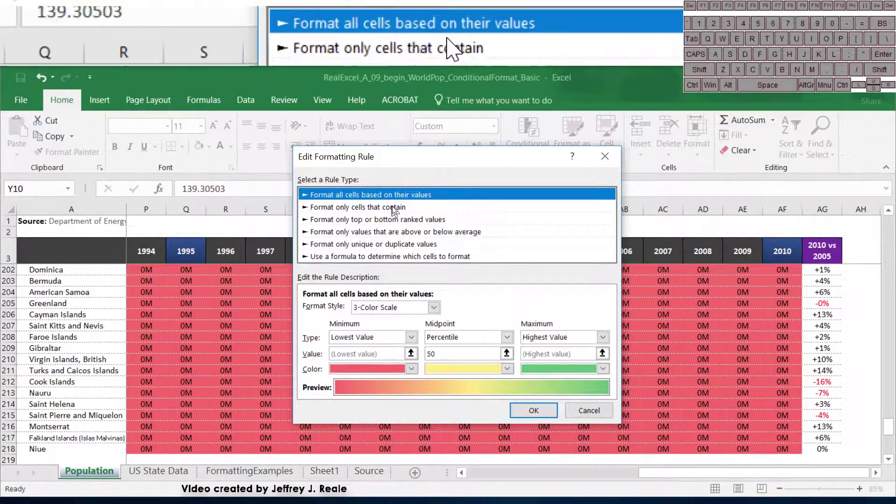
click(433, 307)
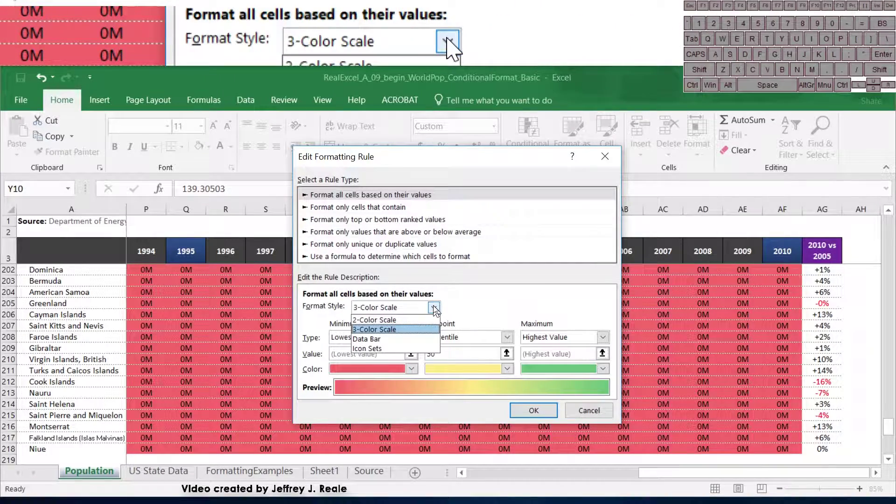
click(419, 328)
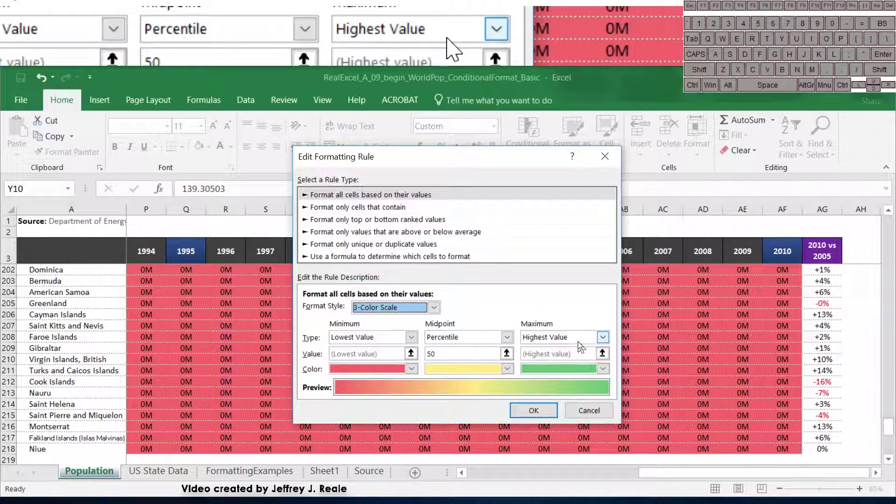
Set the color scale's Maximum type to Number with a fixed value, and apply the edited rule.
click(565, 338)
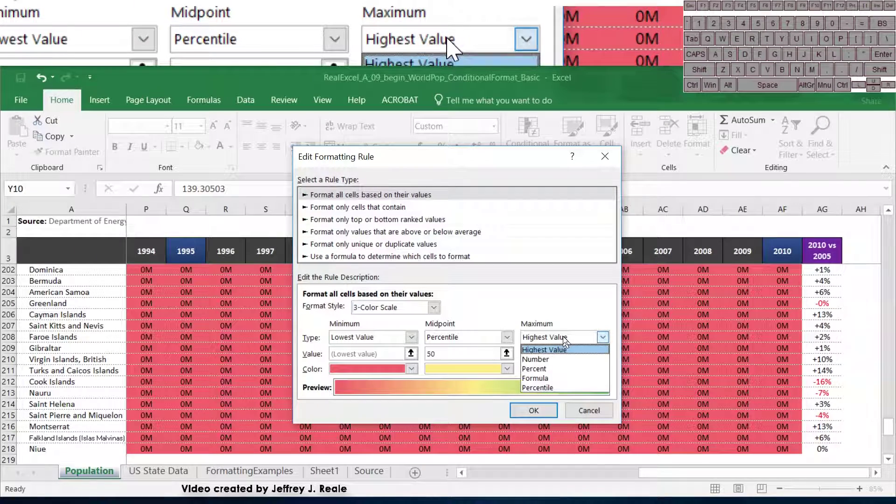
click(562, 358)
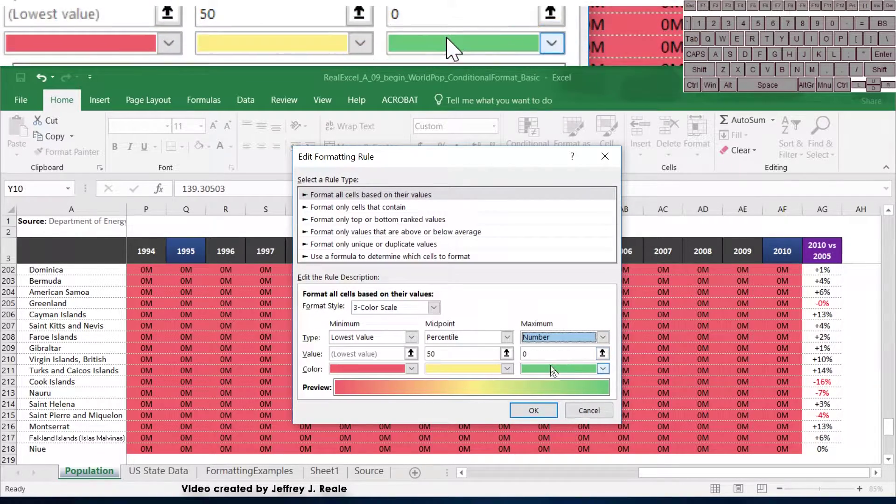
double_click(523, 354)
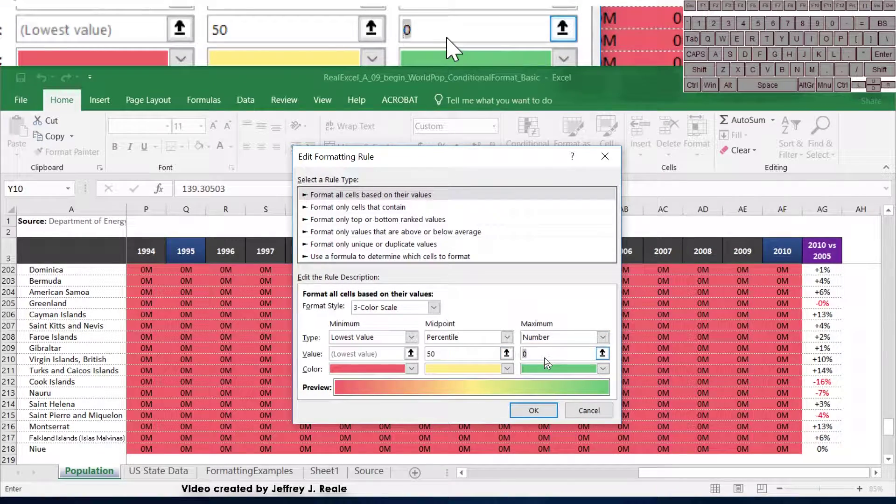
click(534, 410)
click(479, 373)
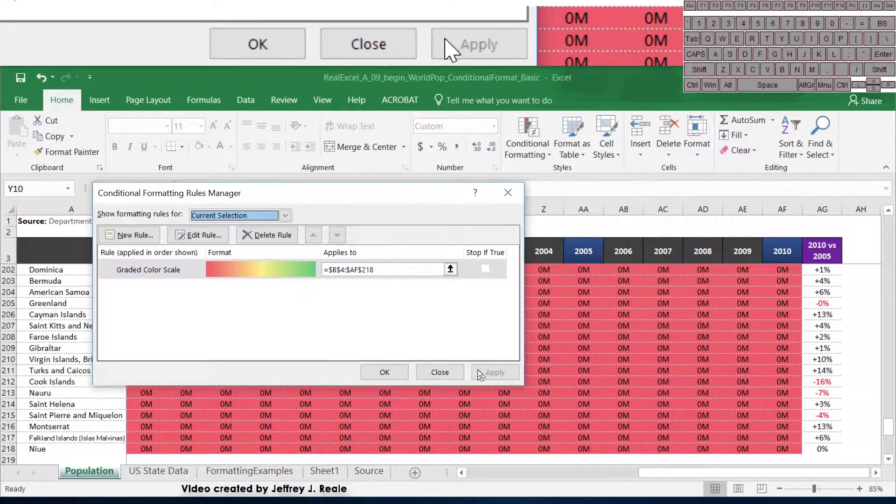
click(384, 372)
Reopen the Graded Color Scale rule for editing, lower its Maximum number value, and apply the change.
key(ctrl+BackSpace)
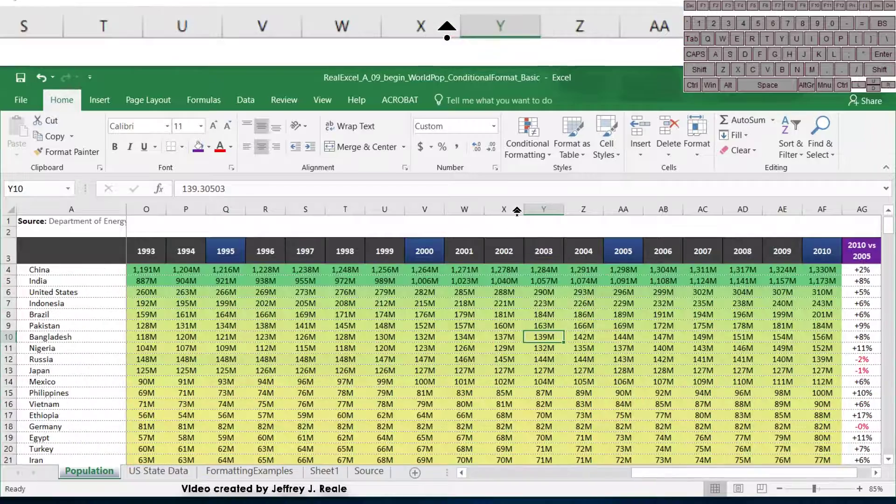
scroll(485, 322, right, 3)
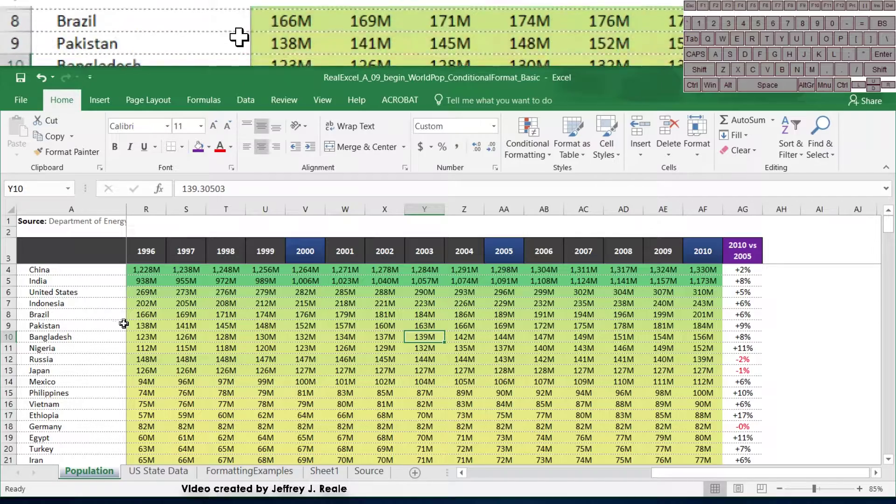
click(527, 140)
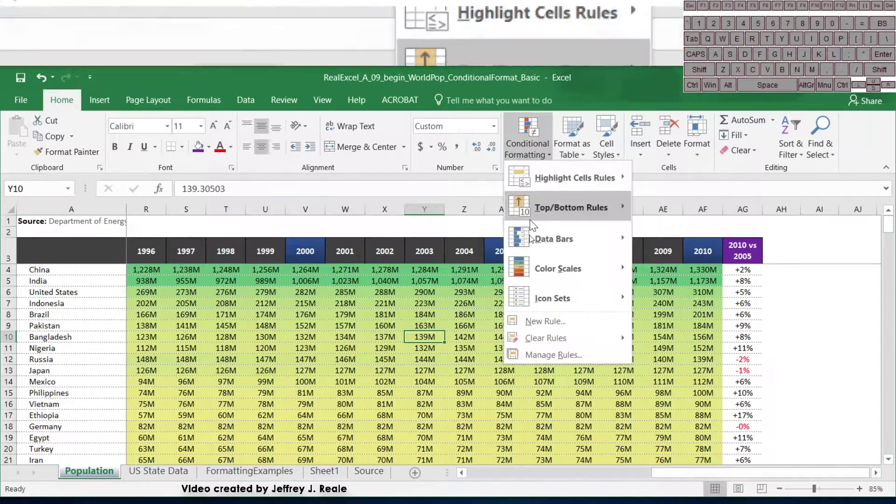
click(548, 351)
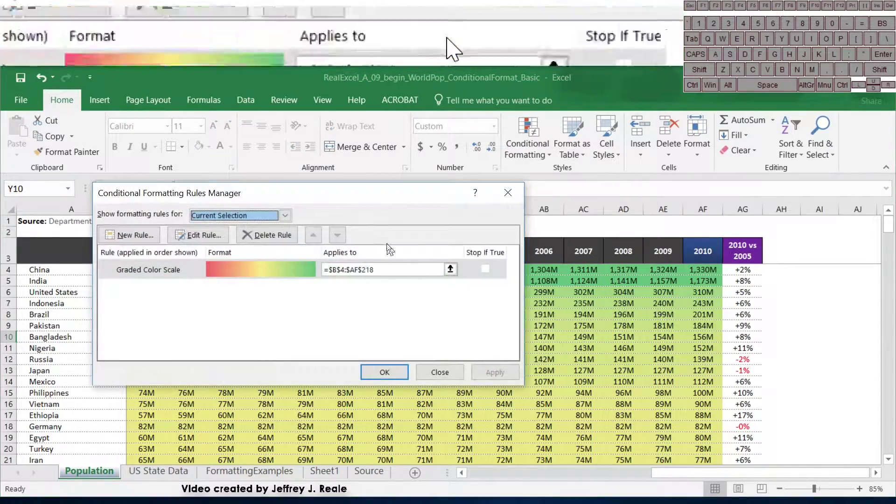
double_click(261, 271)
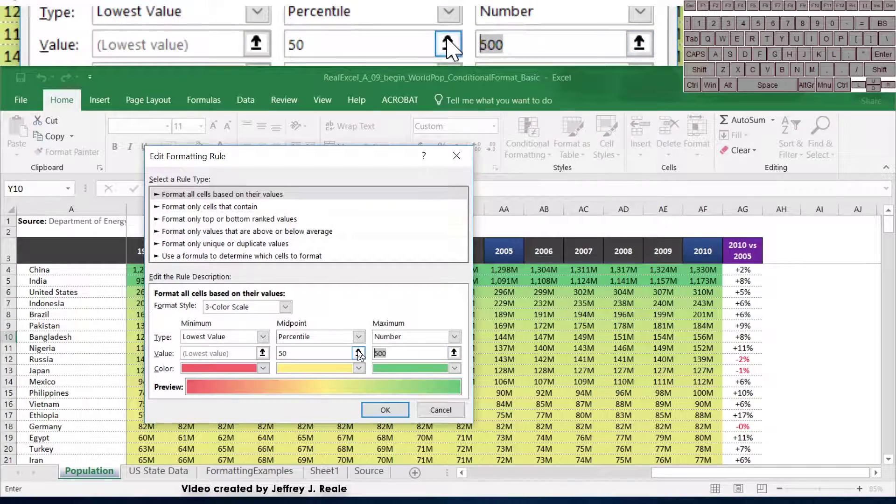
click(390, 406)
click(486, 374)
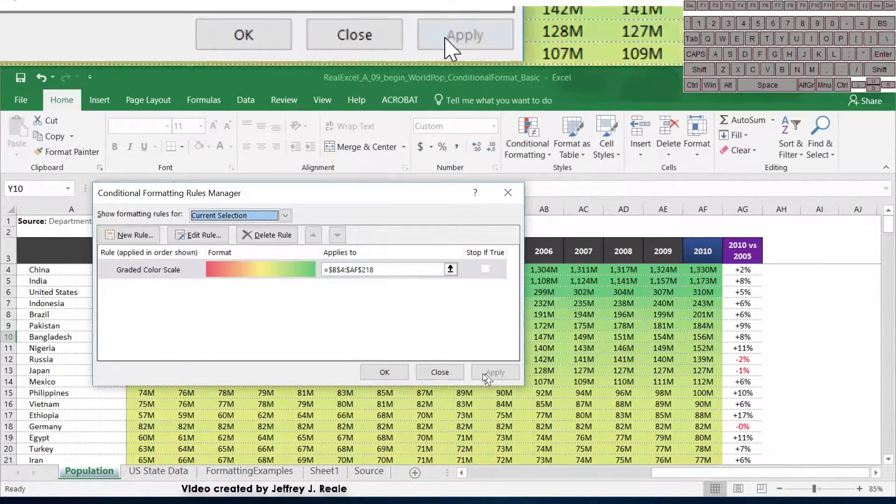
click(384, 372)
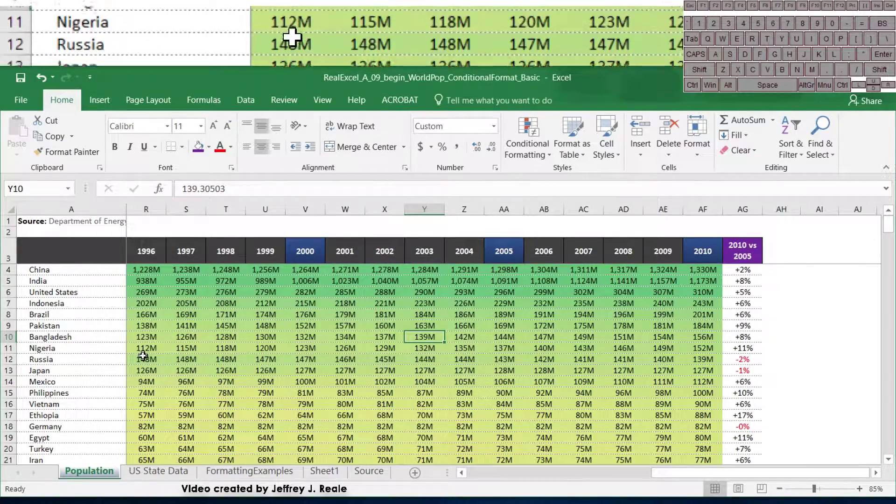
Compare the color shading of Ethiopia, Germany and Congo (Kinshasa) between 1996 and 2010.
scroll(150, 353, down, 2)
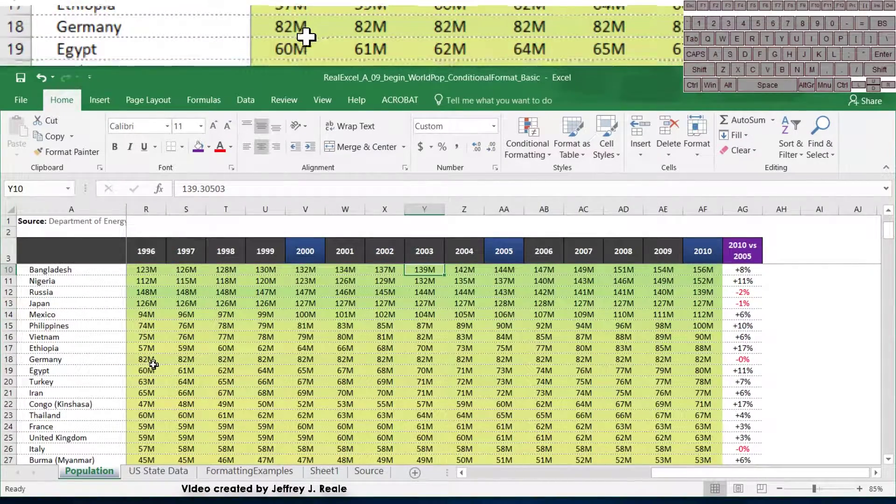
click(140, 353)
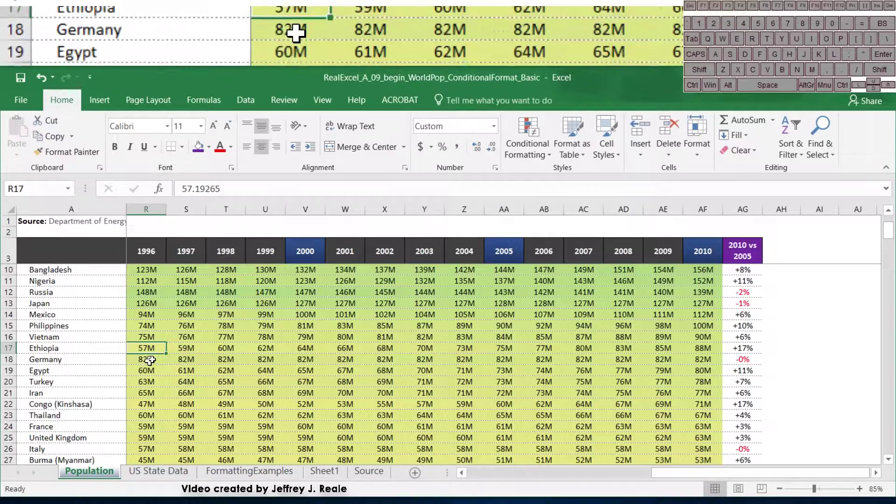
click(720, 350)
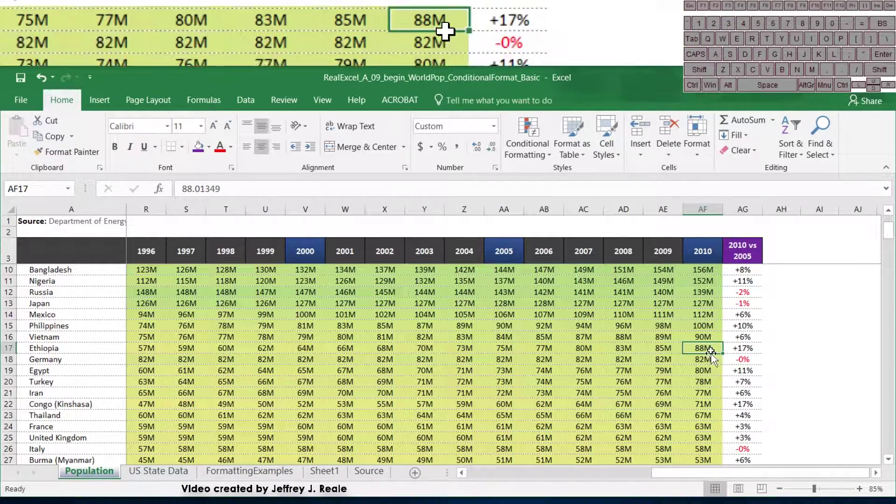
click(703, 363)
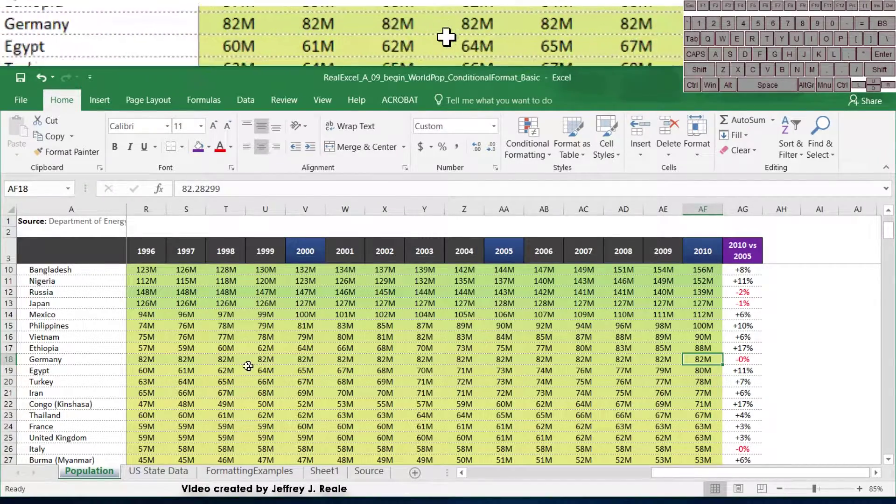
click(145, 407)
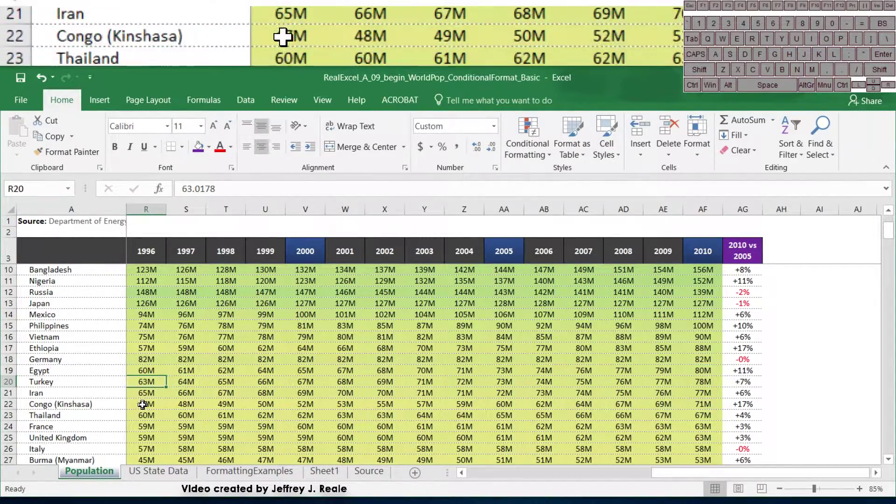
scroll(173, 386, down, 1)
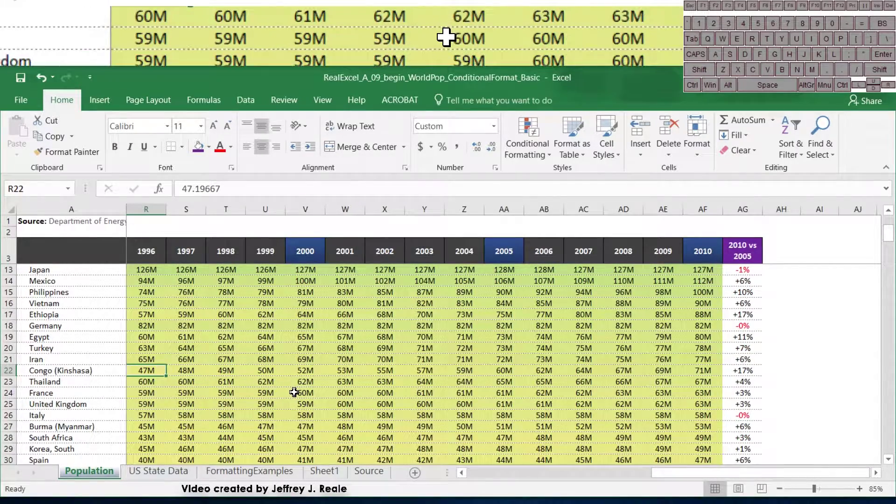
Examine how the adjusted color scale shades the populations from 1980 to 2010 and down the list of smaller countries.
scroll(354, 369, left, 5)
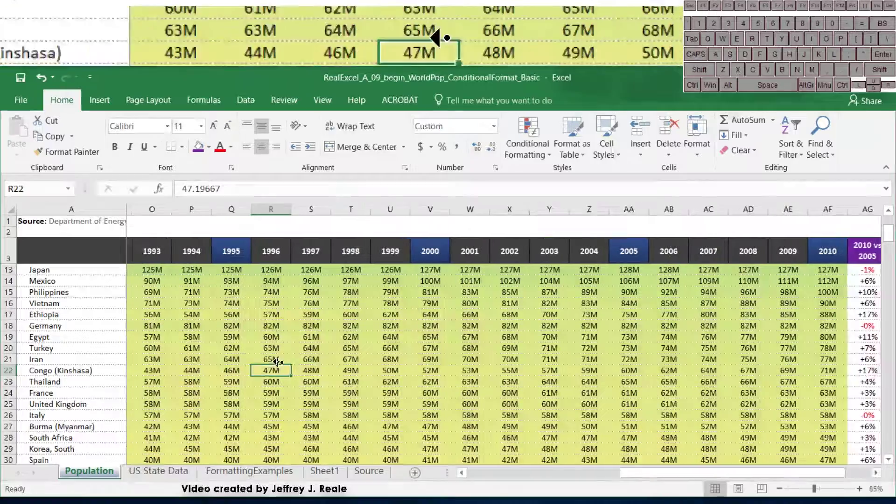
scroll(280, 355, left, 1)
scroll(227, 359, up, 3)
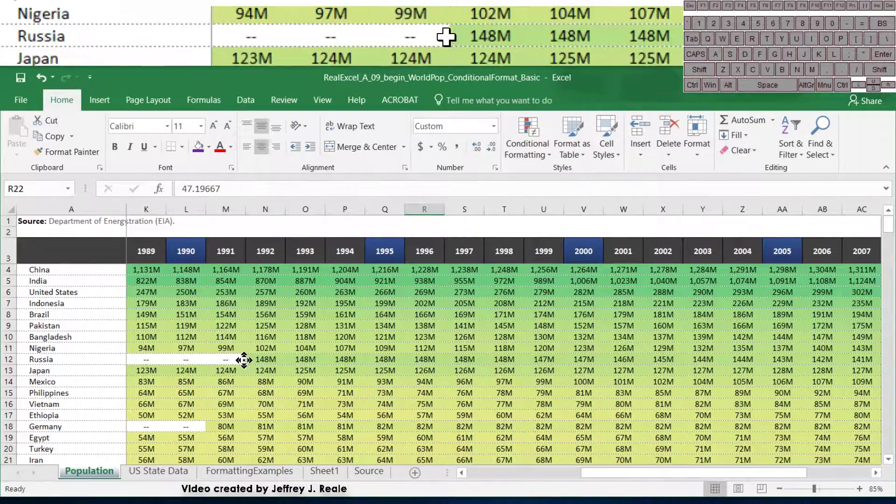
scroll(186, 359, left, 2)
scroll(295, 371, right, 1)
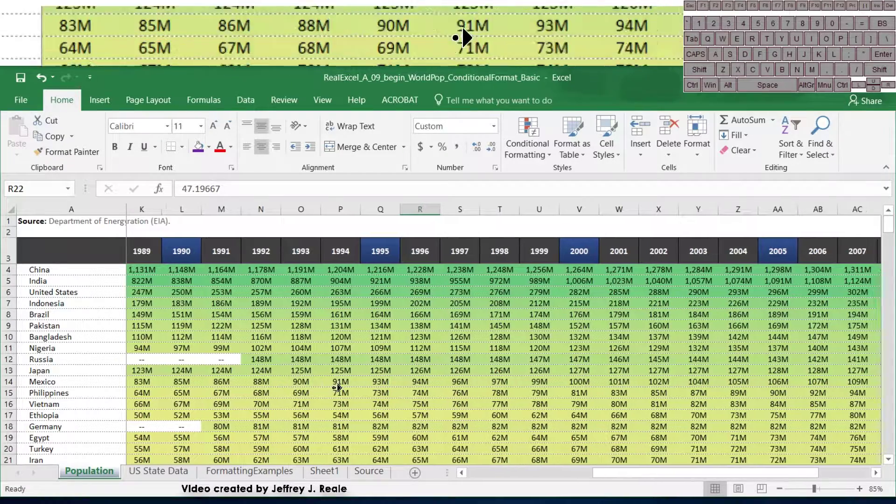
scroll(289, 373, right, 1)
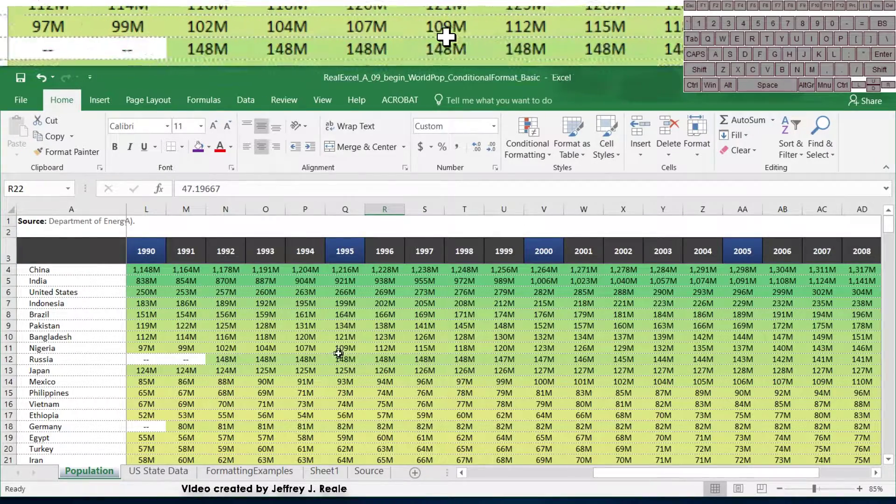
scroll(293, 354, right, 1)
scroll(299, 350, right, 3)
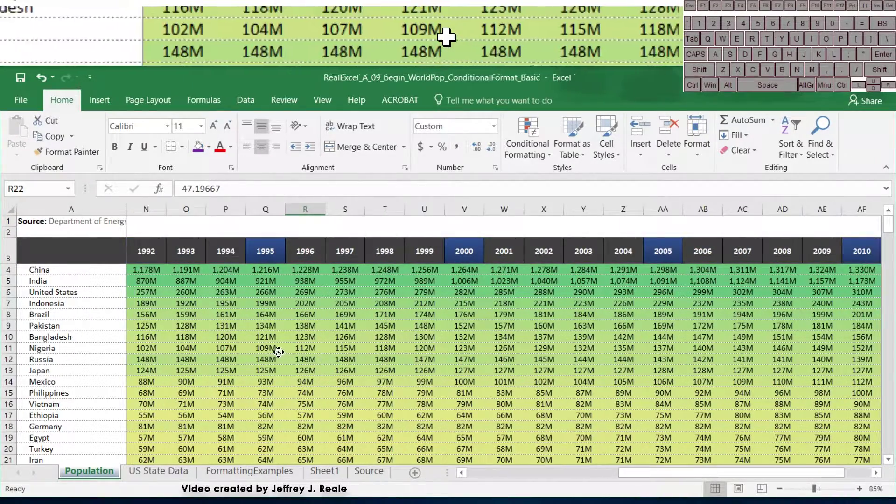
scroll(325, 356, right, 1)
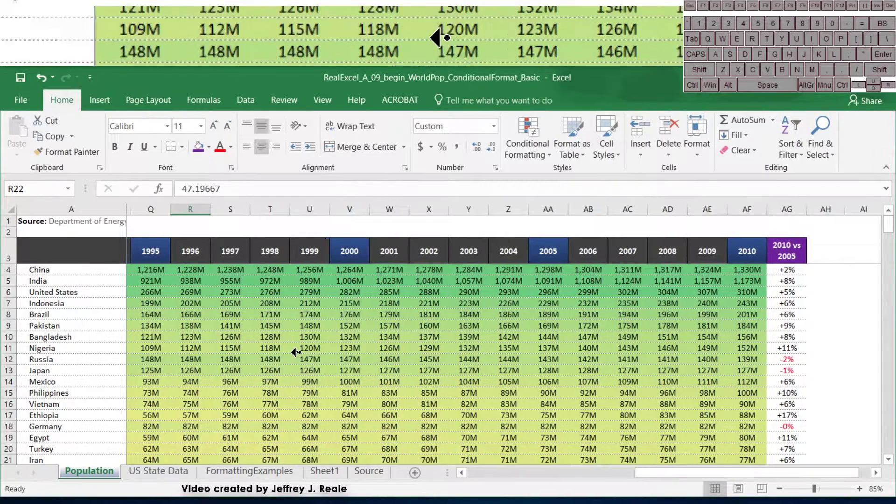
scroll(220, 358, left, 15)
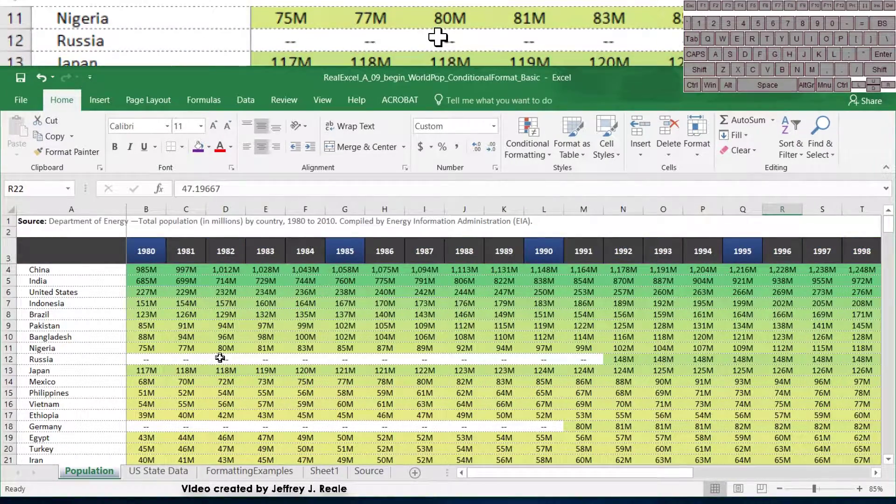
scroll(351, 351, right, 1)
scroll(352, 351, right, 4)
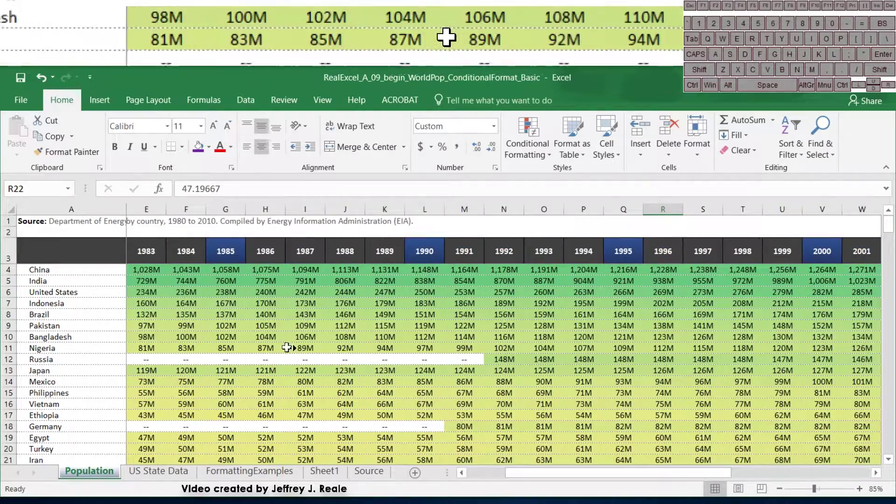
scroll(297, 358, right, 5)
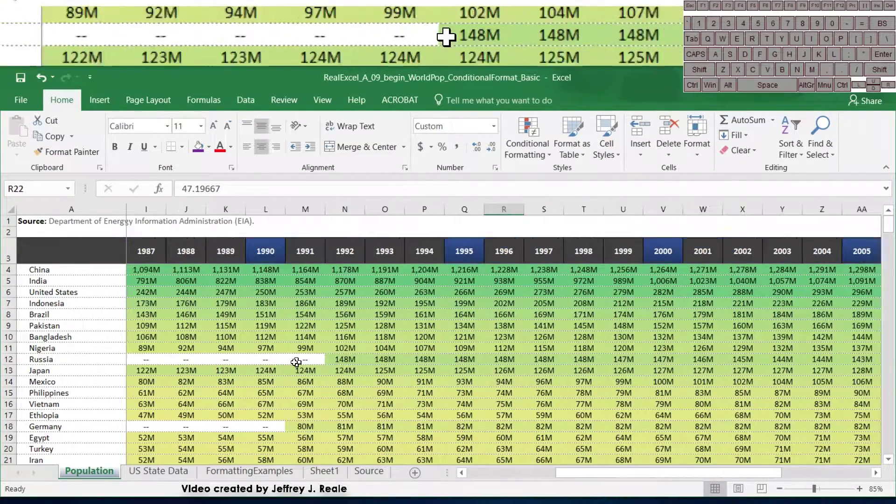
scroll(337, 363, right, 4)
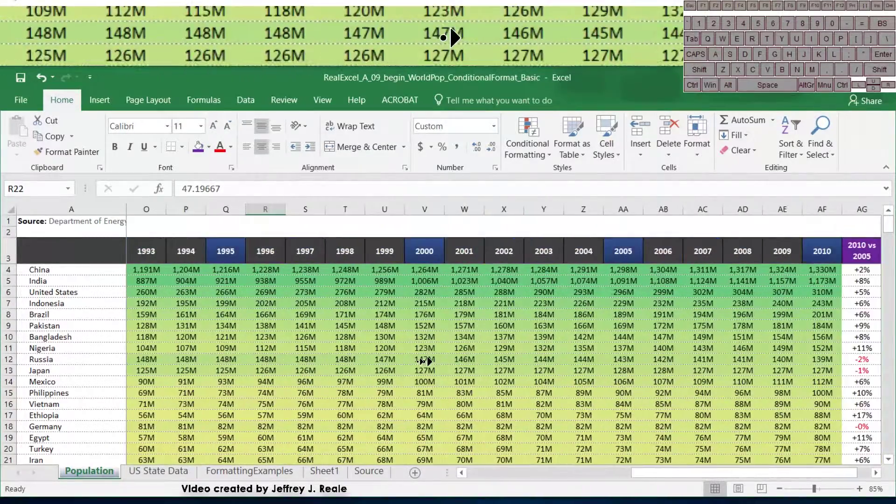
scroll(322, 357, left, 2)
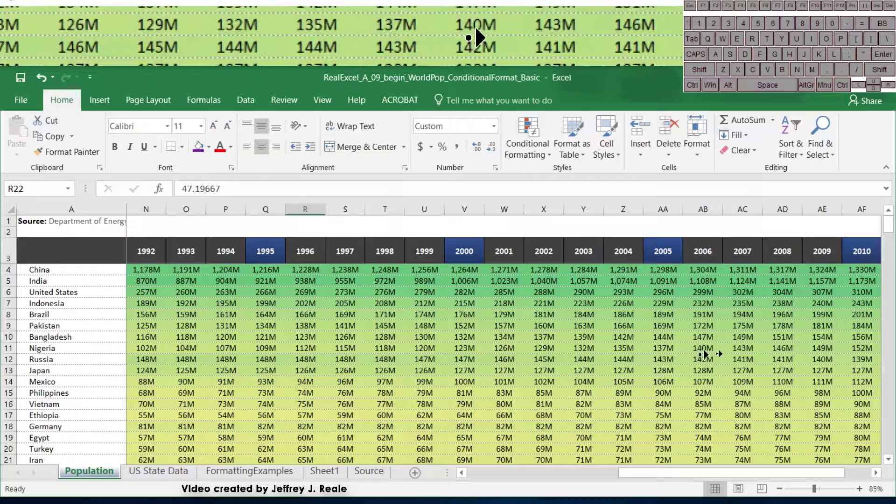
scroll(689, 355, right, 2)
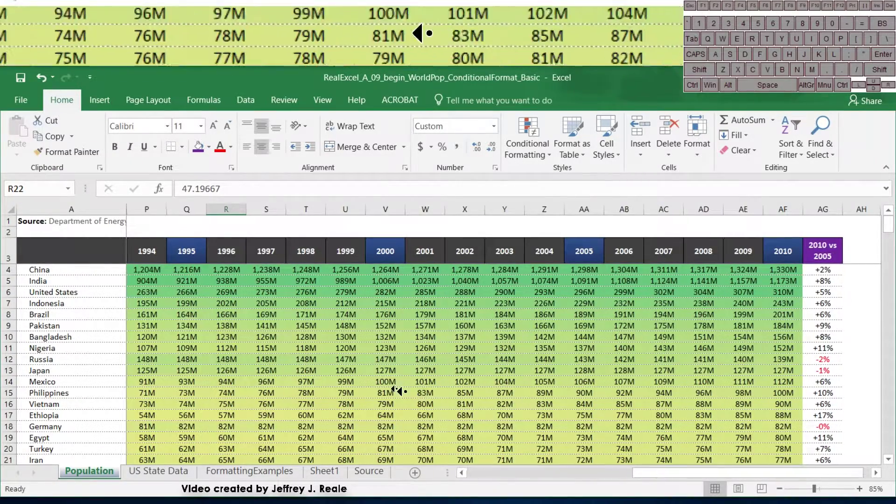
scroll(424, 370, down, 3)
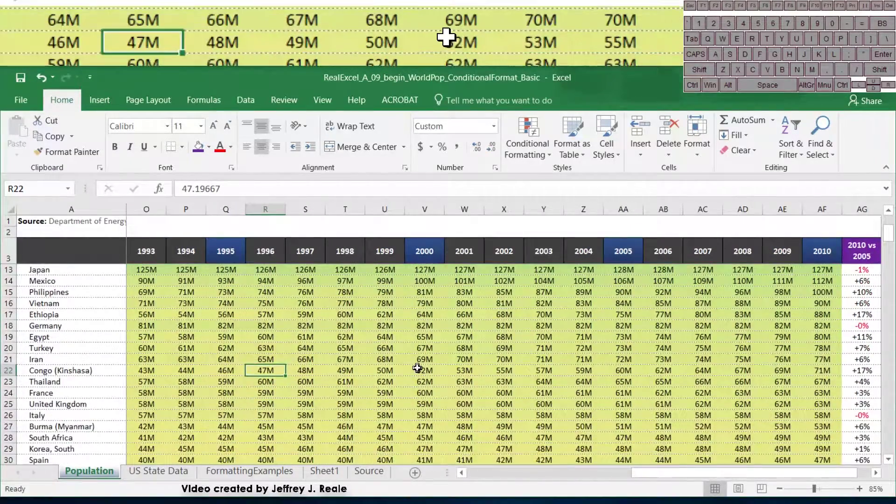
scroll(417, 368, down, 8)
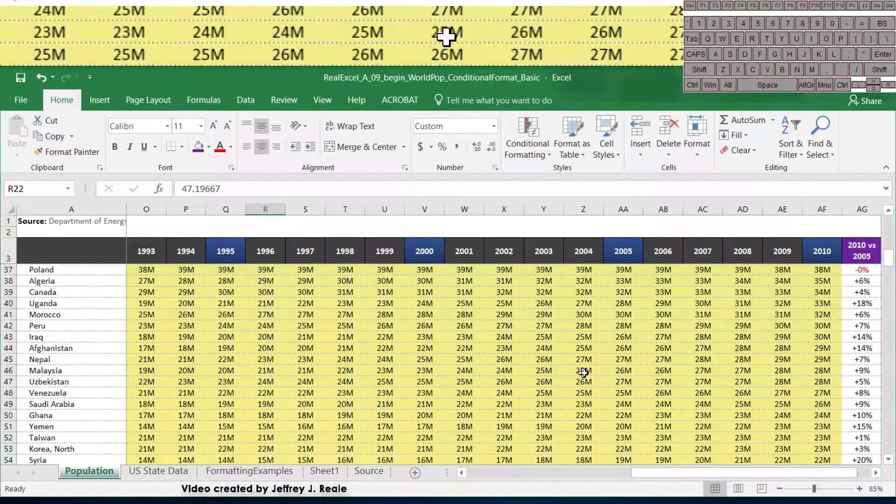
scroll(584, 372, up, 11)
click(543, 336)
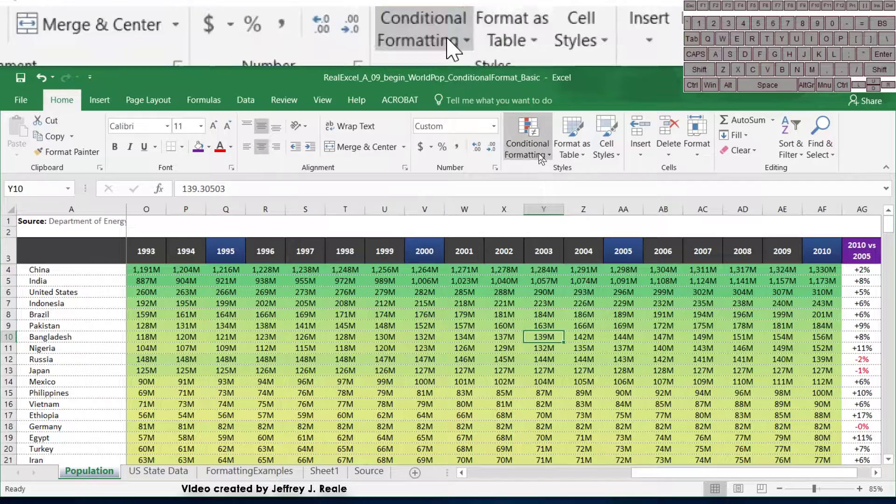
click(540, 158)
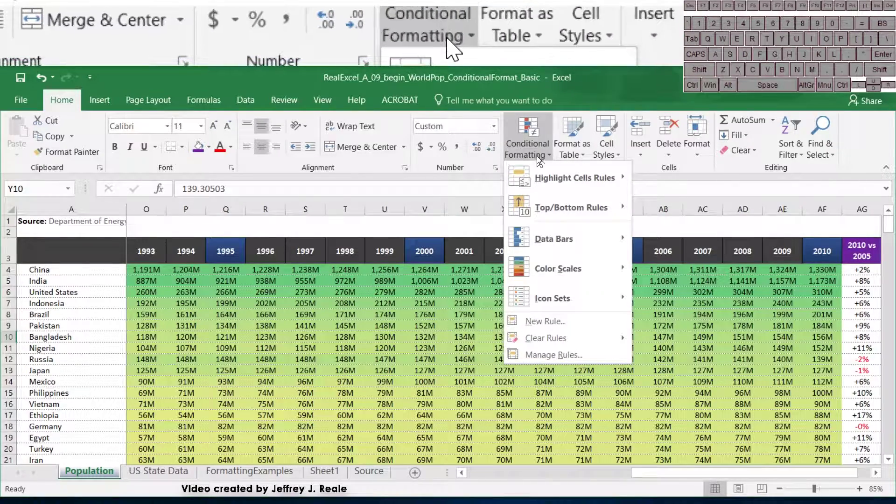
mouse_move(536, 163)
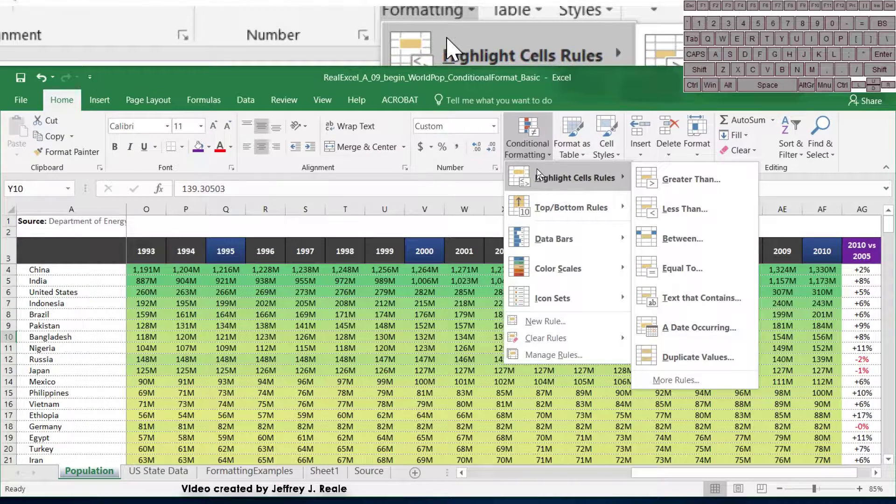
mouse_move(586, 210)
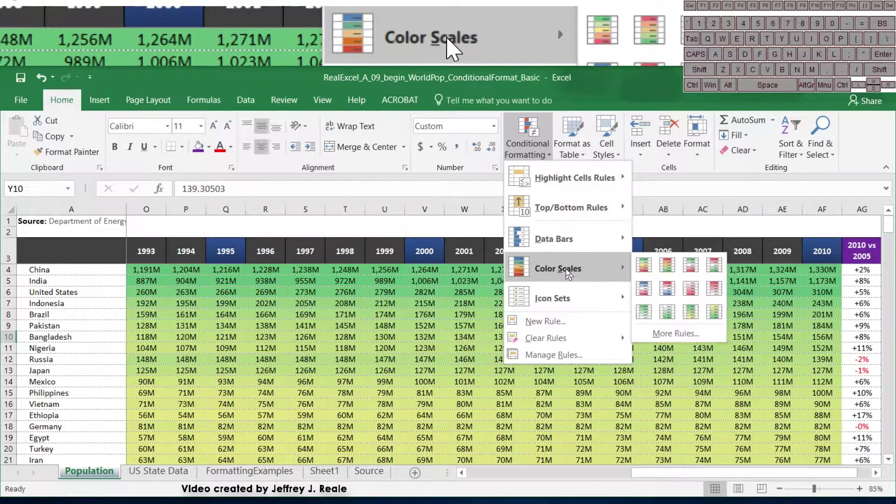
mouse_move(564, 292)
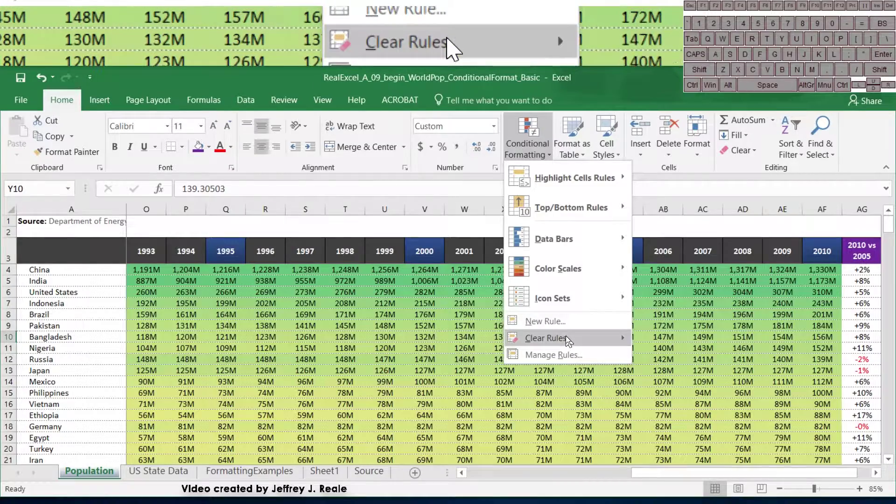
mouse_move(568, 340)
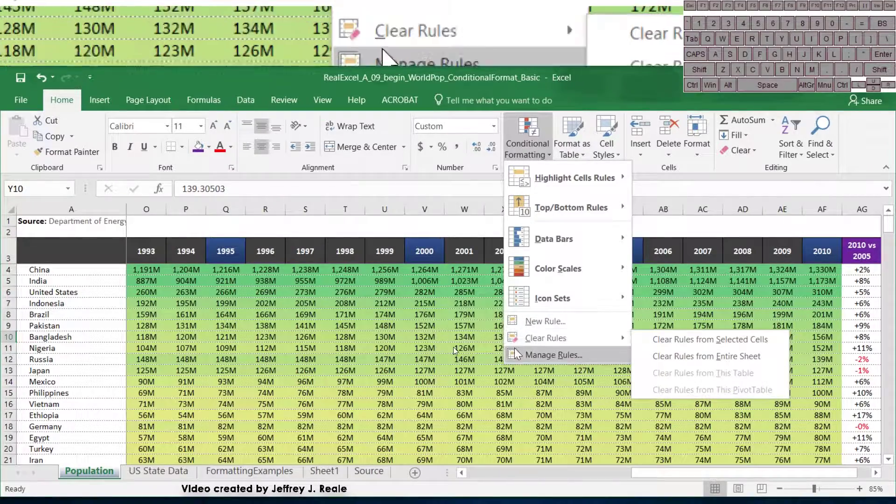
click(455, 318)
click(382, 303)
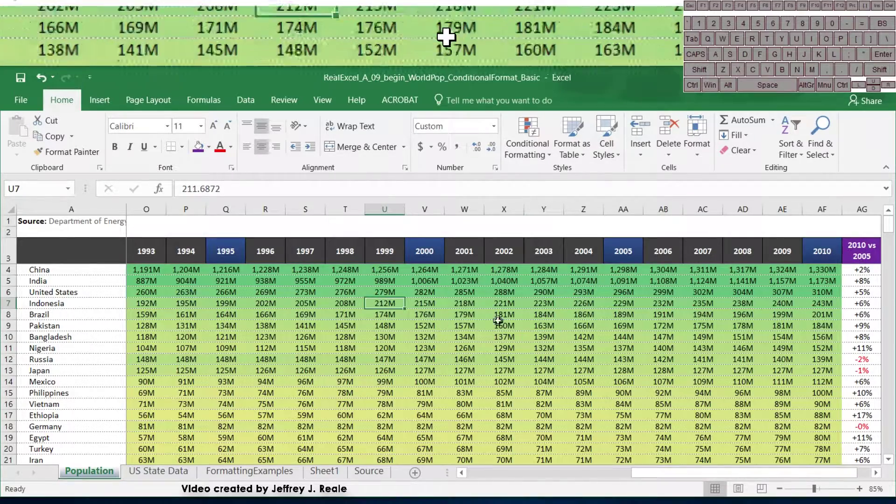